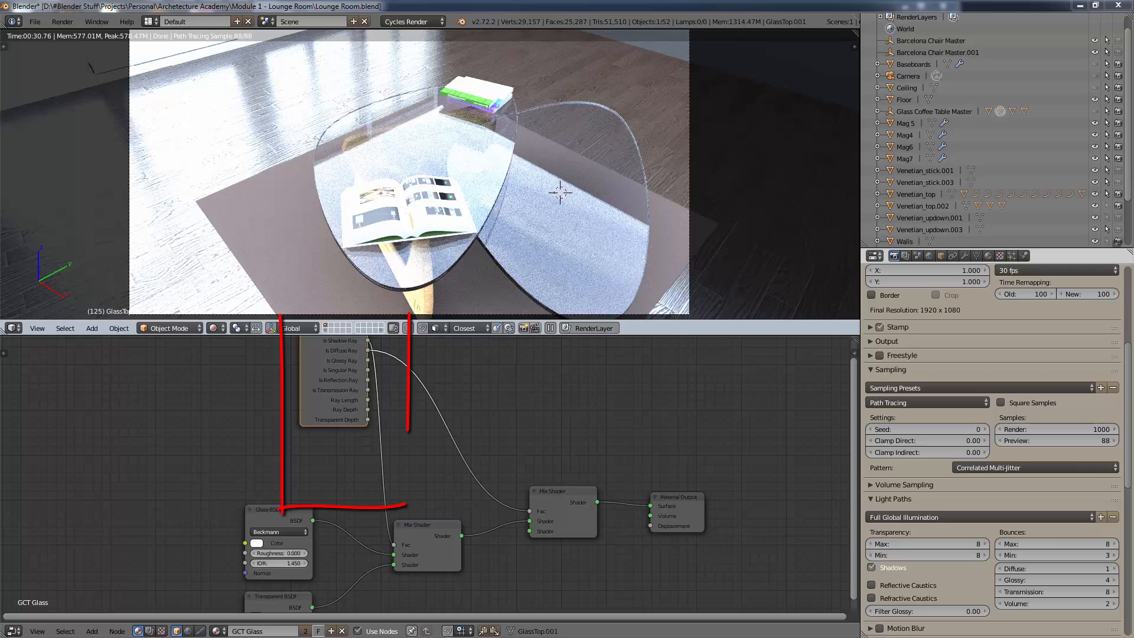
# Collapse the Light Path node in the GCT Glass material's node network
pyautogui.moveTo(424, 370); pyautogui.dragTo(444, 451, button='middle')
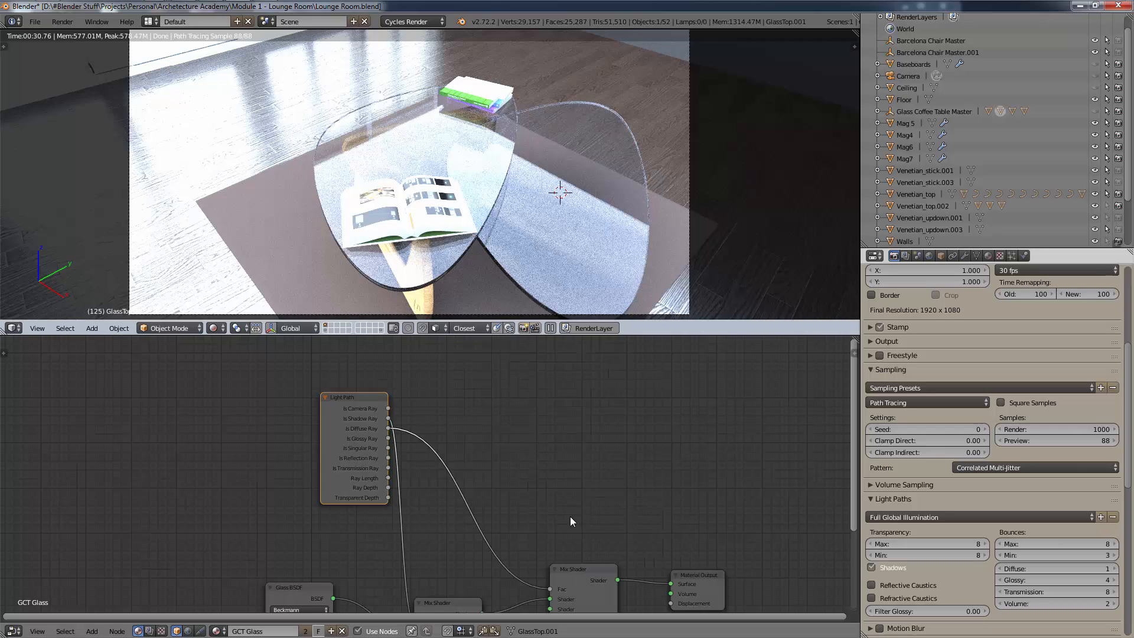
pyautogui.click(349, 398)
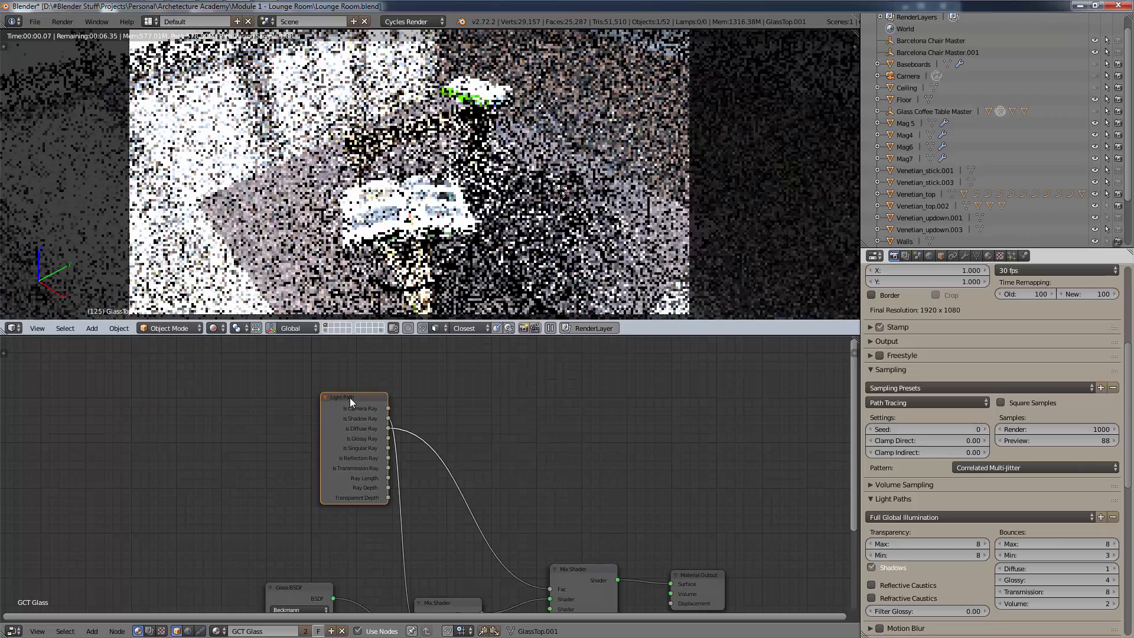
pyautogui.press('h')
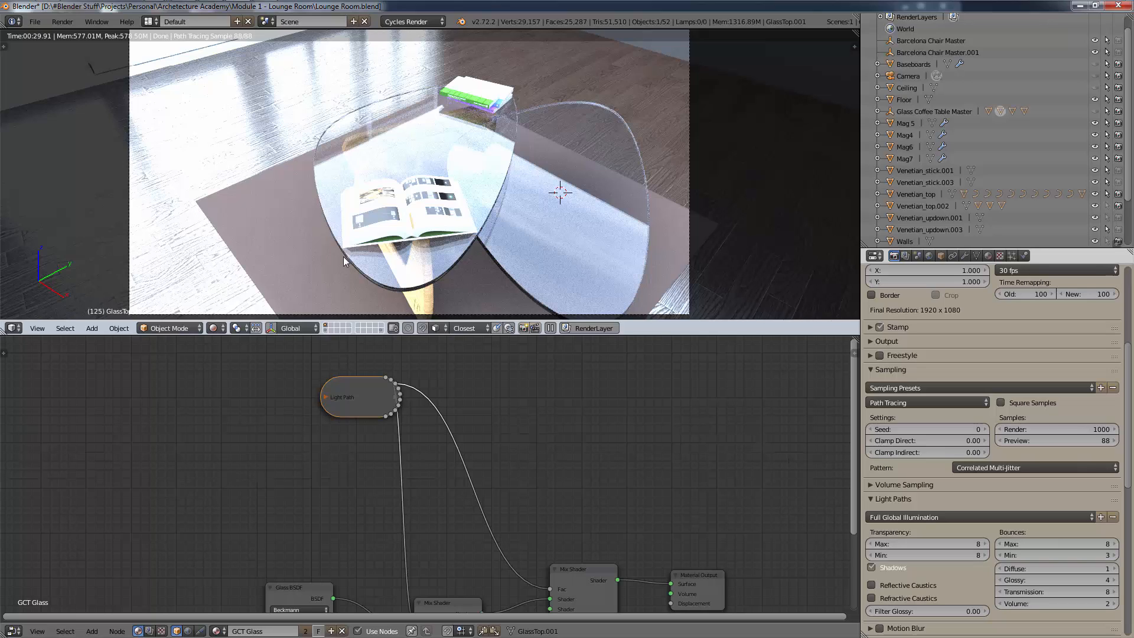
# Walk the rendered view down to a low side angle of the glass coffee table and back above it to examine the glass tops
pyautogui.hotkey('shift', 'f')
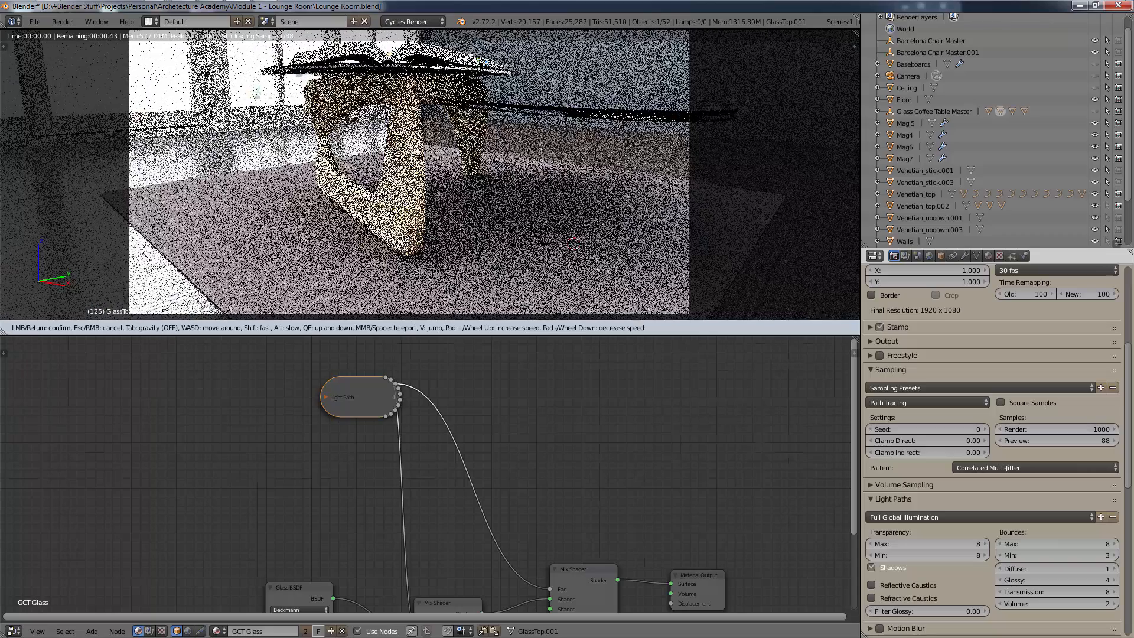
pyautogui.press('s')
pyautogui.press('w')
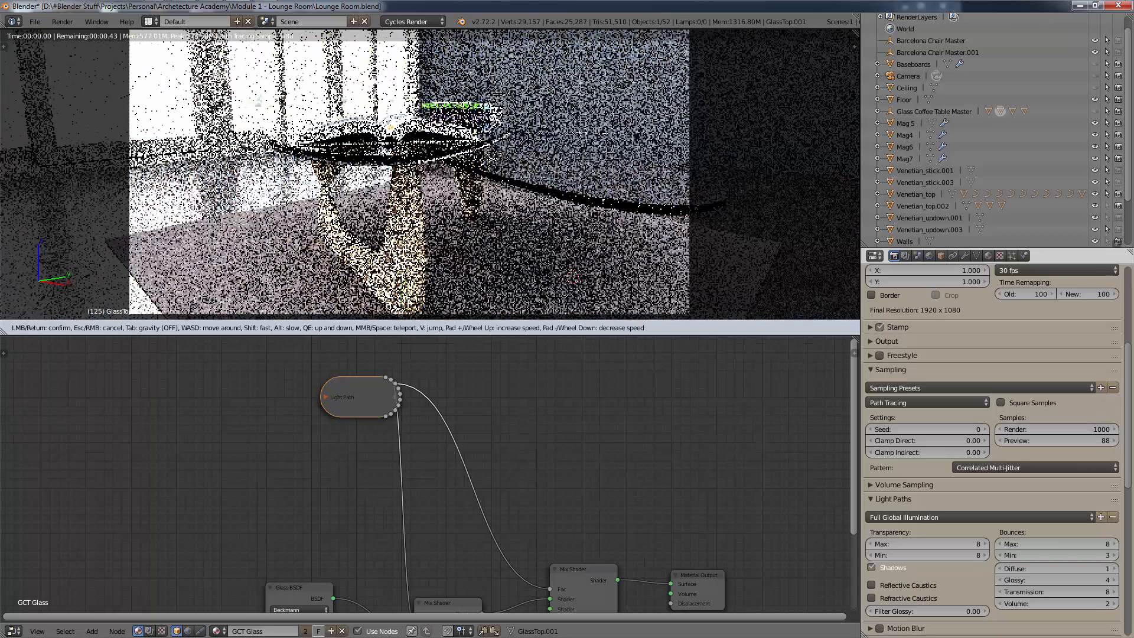
pyautogui.click(394, 185)
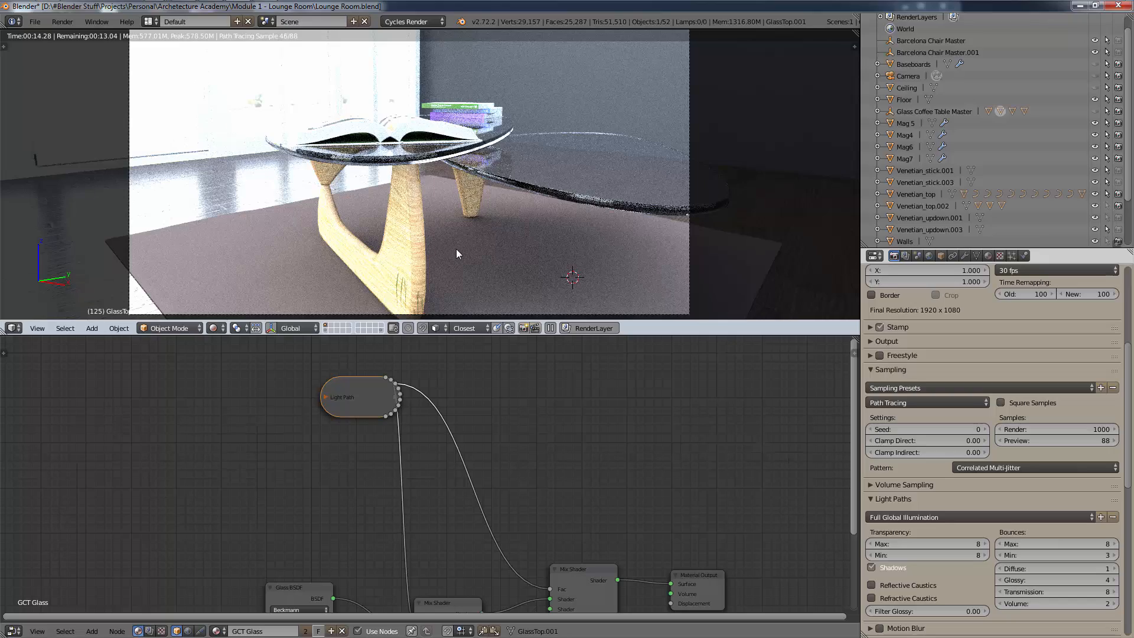
pyautogui.hotkey('shift', 'f')
pyautogui.press('e')
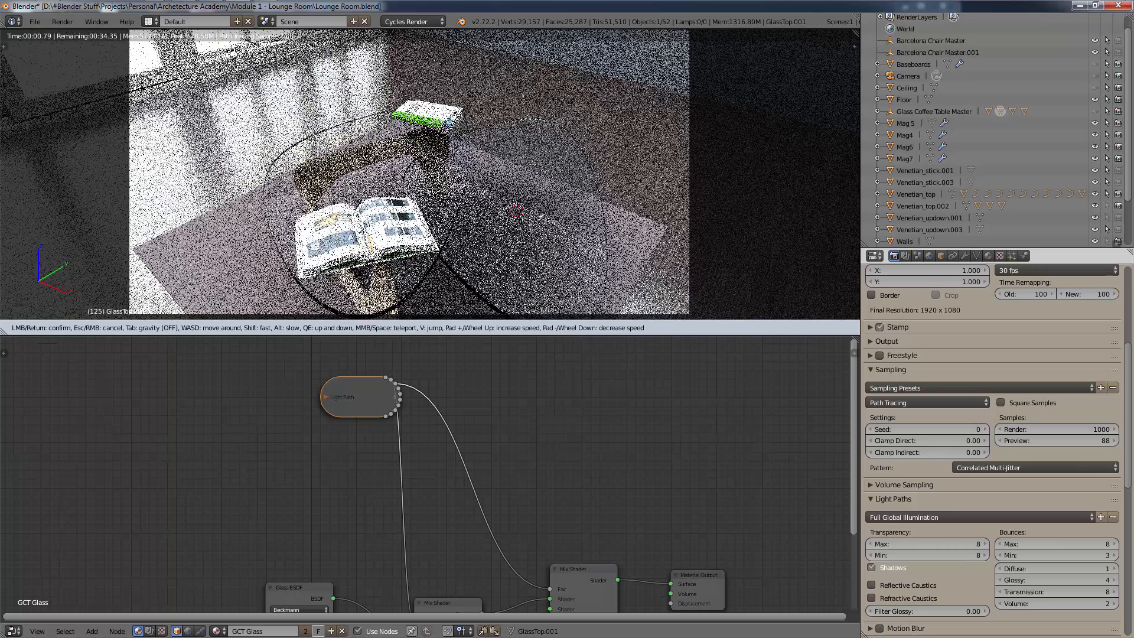
pyautogui.click(418, 167)
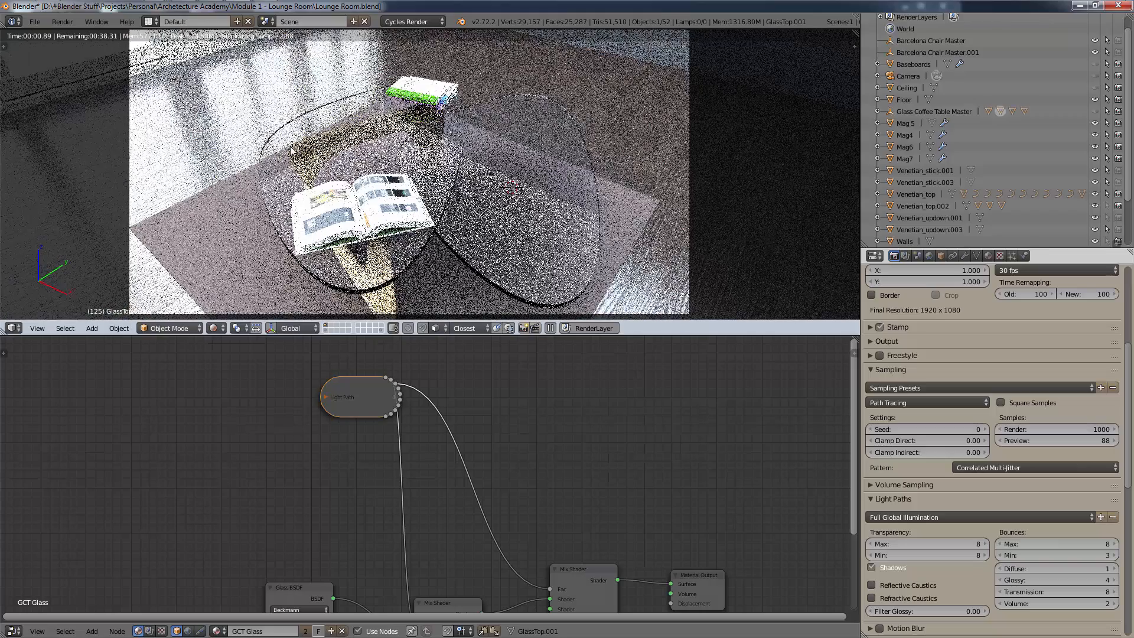
# Select the glass top without the book and compare its render with the Light Path node muted and unmuted
pyautogui.rightClick(356, 125)
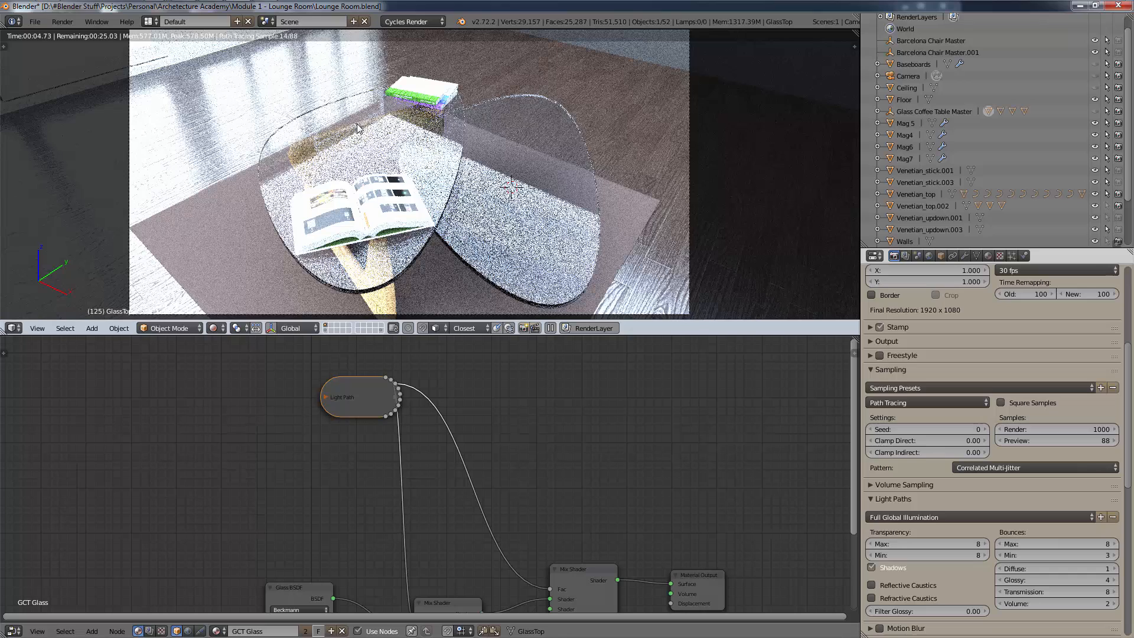
pyautogui.rightClick(507, 165)
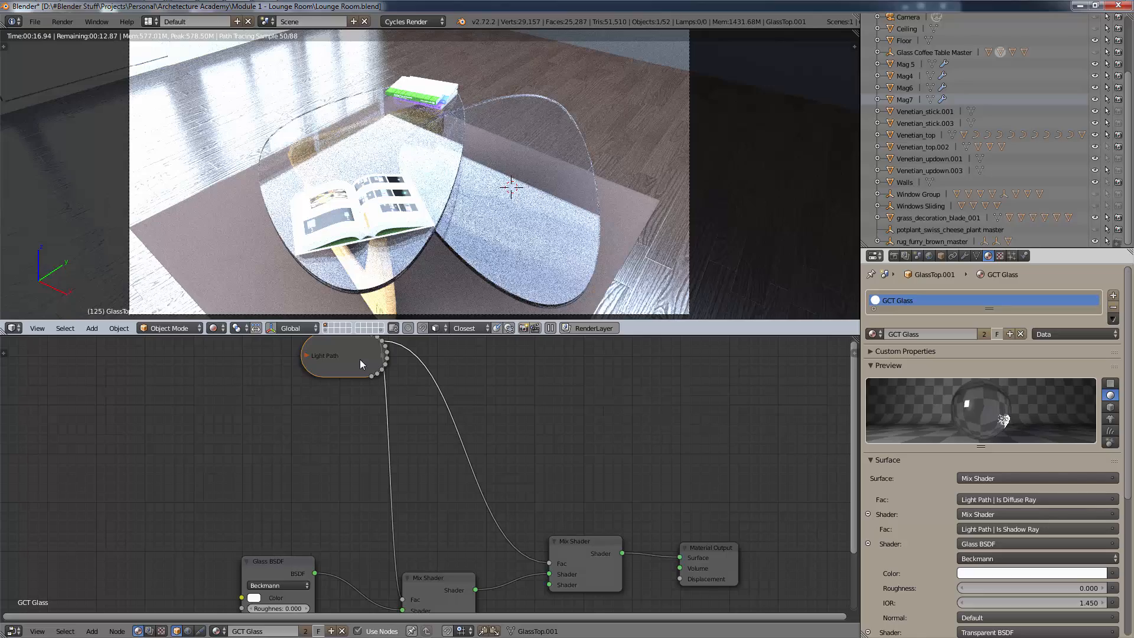
pyautogui.press('m')
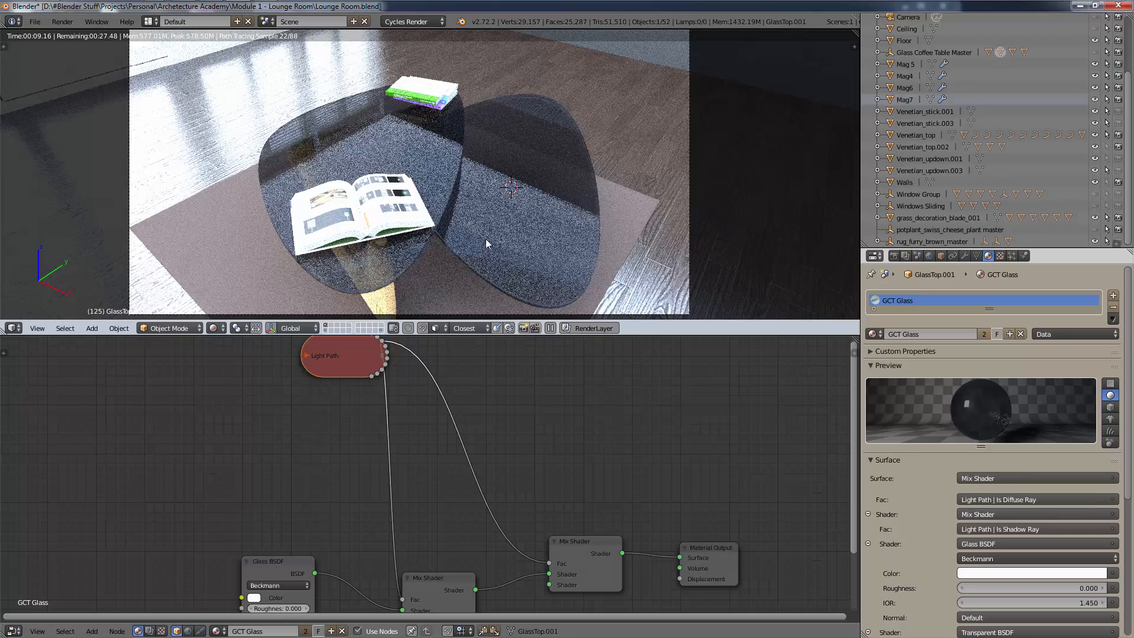
pyautogui.press('m')
pyautogui.press('m')
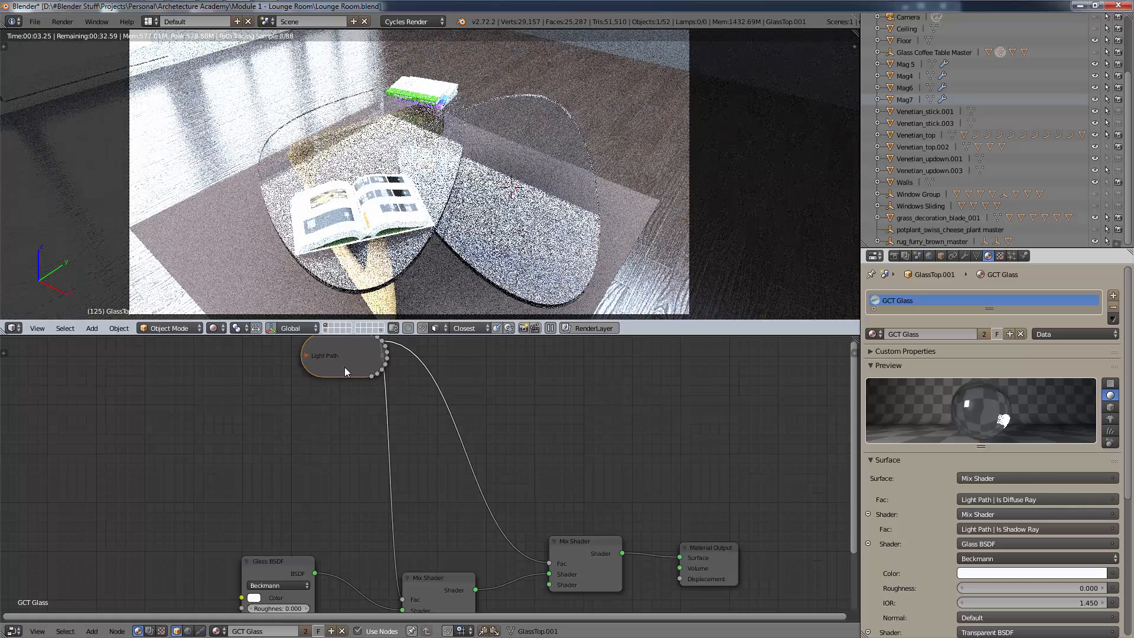
pyautogui.press('m')
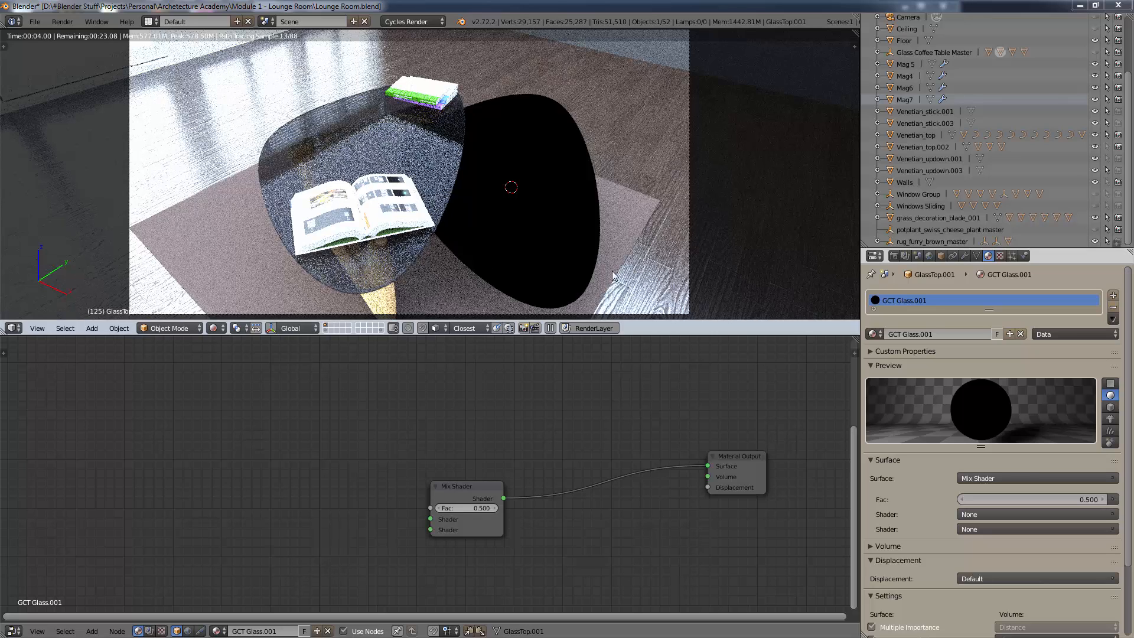
# Switch the 3D viewport to Material shading and return it to Rendered shading
pyautogui.click(217, 328)
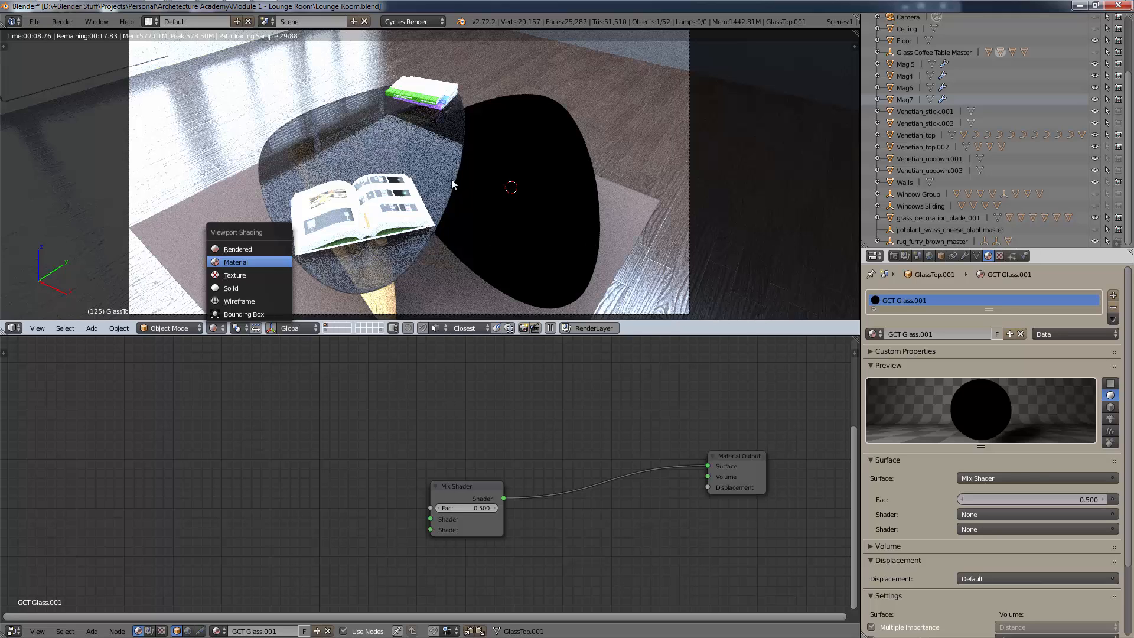
pyautogui.press('Return')
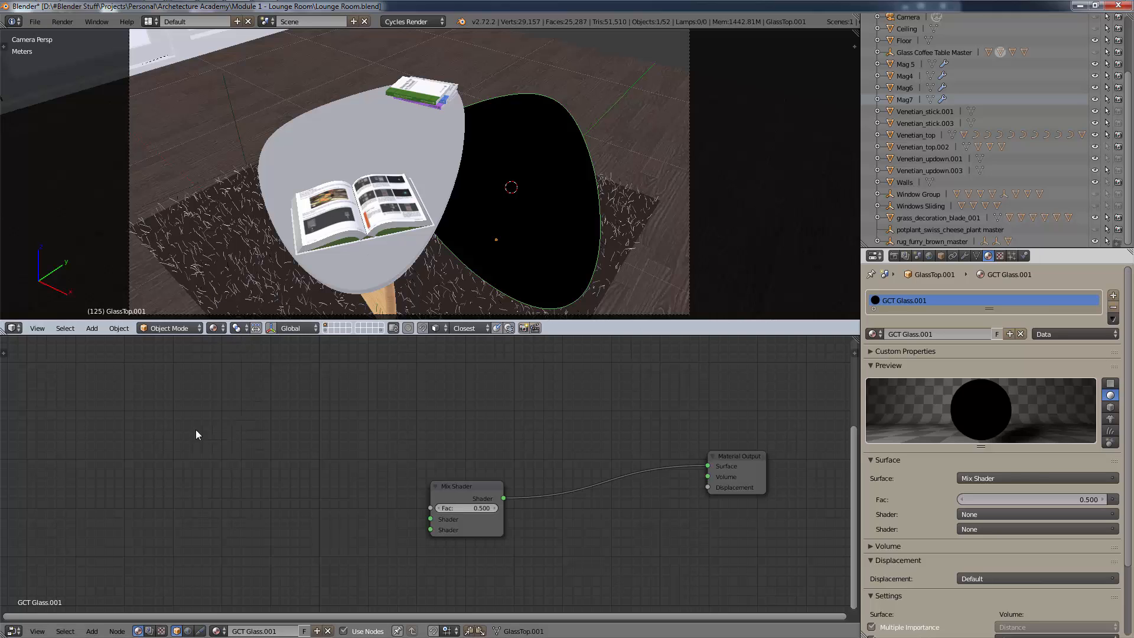
pyautogui.click(216, 329)
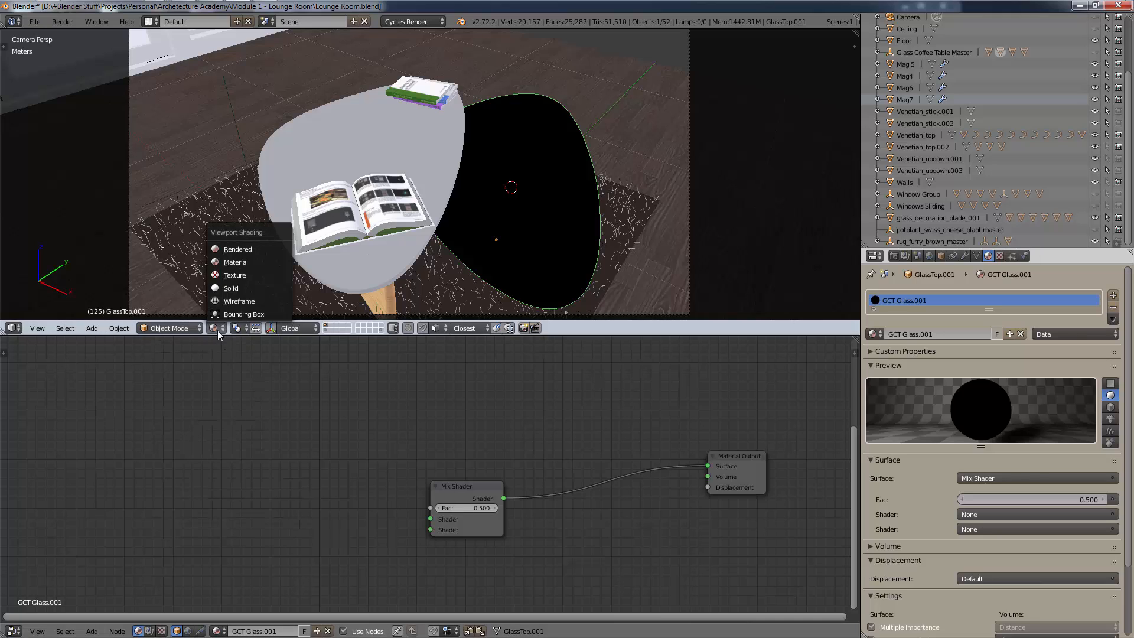
pyautogui.click(232, 253)
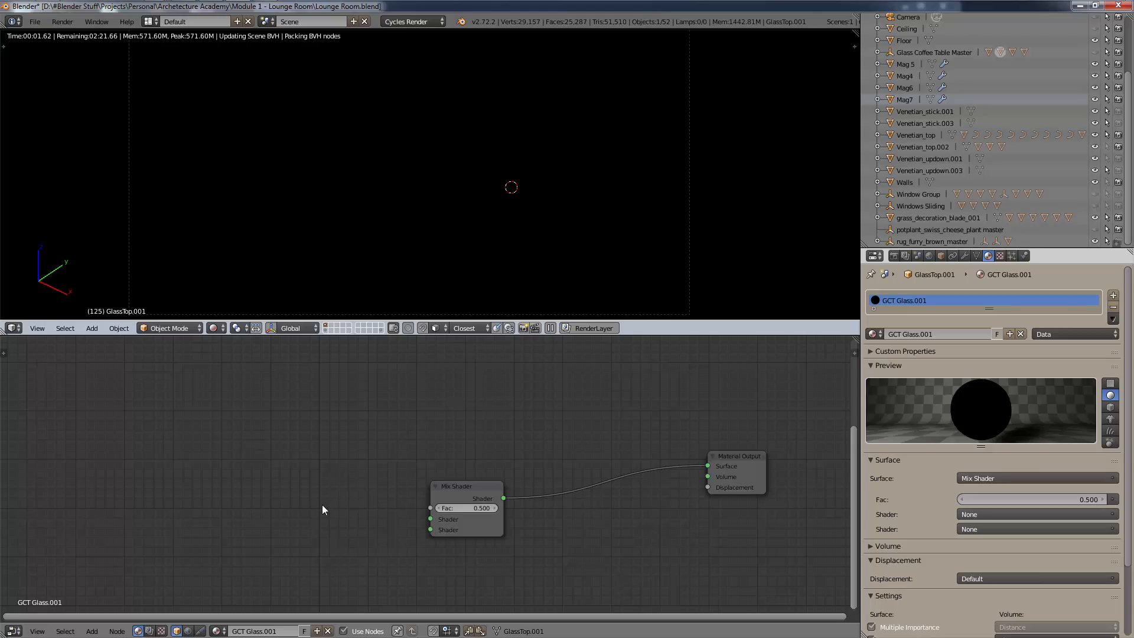
# Add a Glass BSDF connected to the first shader input of the Mix Shader in GCT Glass.001 and set the mix Fac to 0
pyautogui.hotkey('shift', 'a')
pyautogui.moveTo(322, 506)
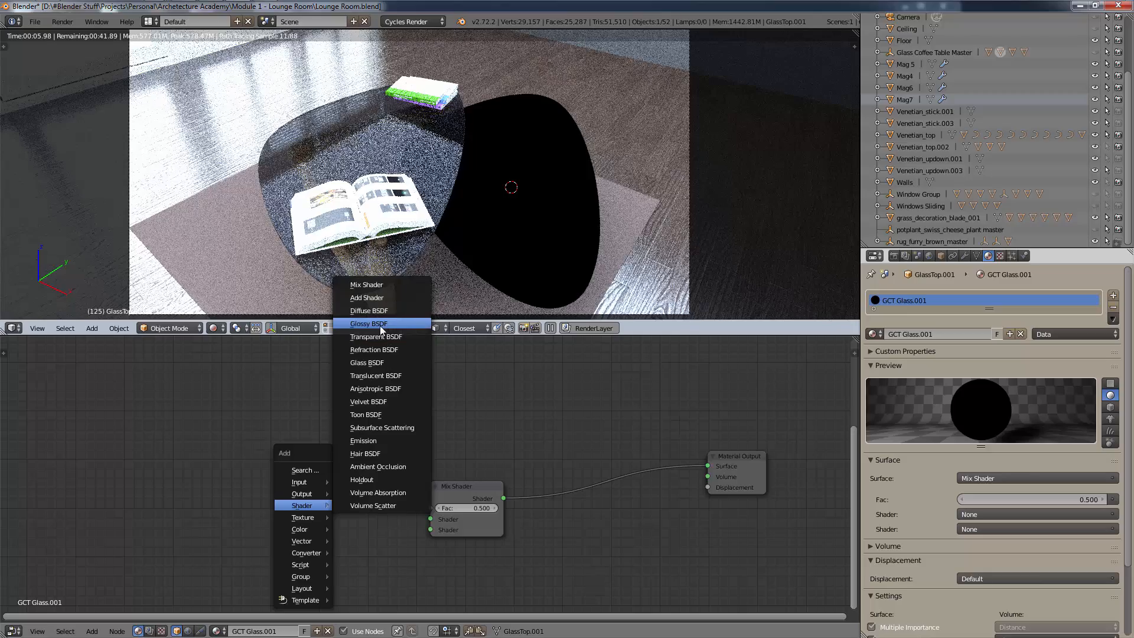
pyautogui.click(373, 362)
pyautogui.click(255, 480)
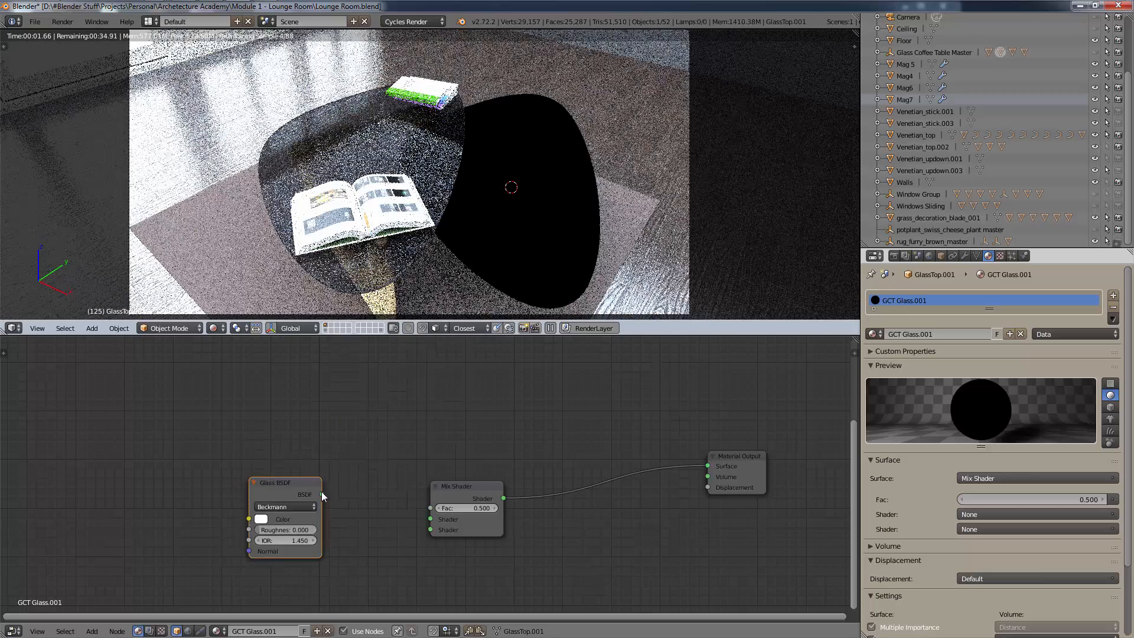
pyautogui.moveTo(321, 493); pyautogui.dragTo(502, 508)
pyautogui.click(467, 516)
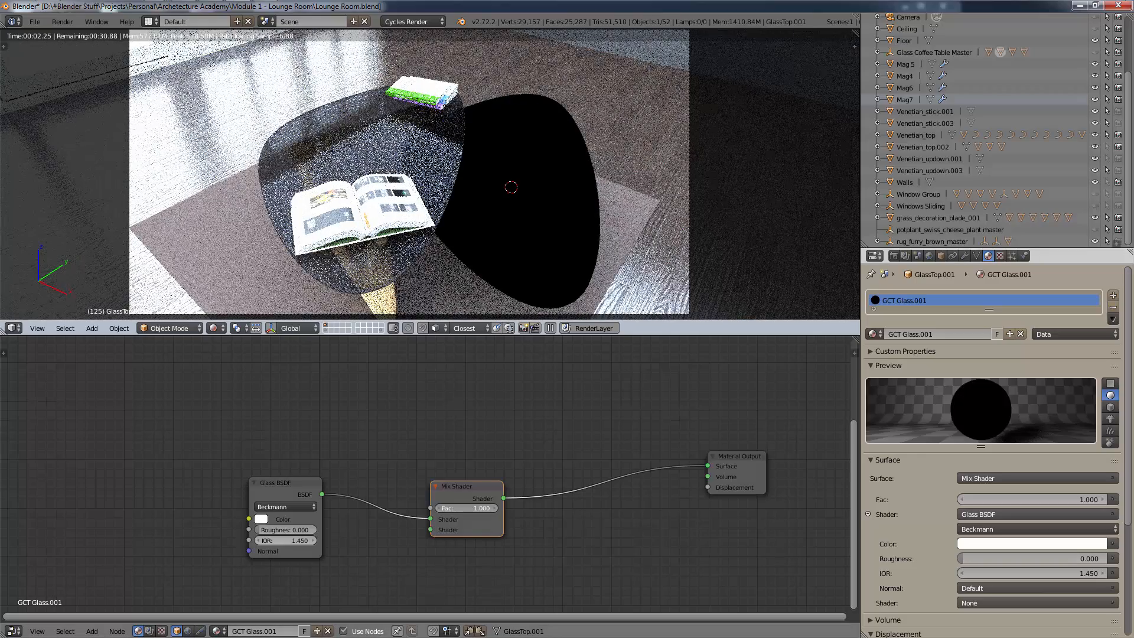
pyautogui.moveTo(478, 509); pyautogui.dragTo(440, 509)
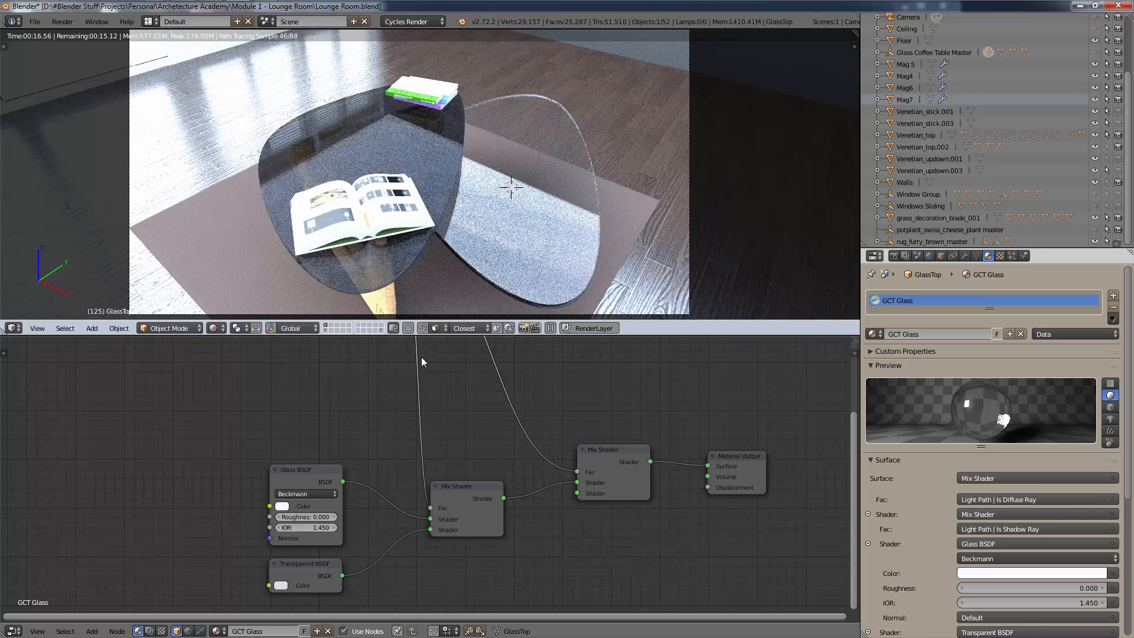
# Unmute the Light Path node in the GCT Glass material and return to the shader nodes of GCT Glass.001
pyautogui.moveTo(420, 360); pyautogui.dragTo(401, 420, button='middle')
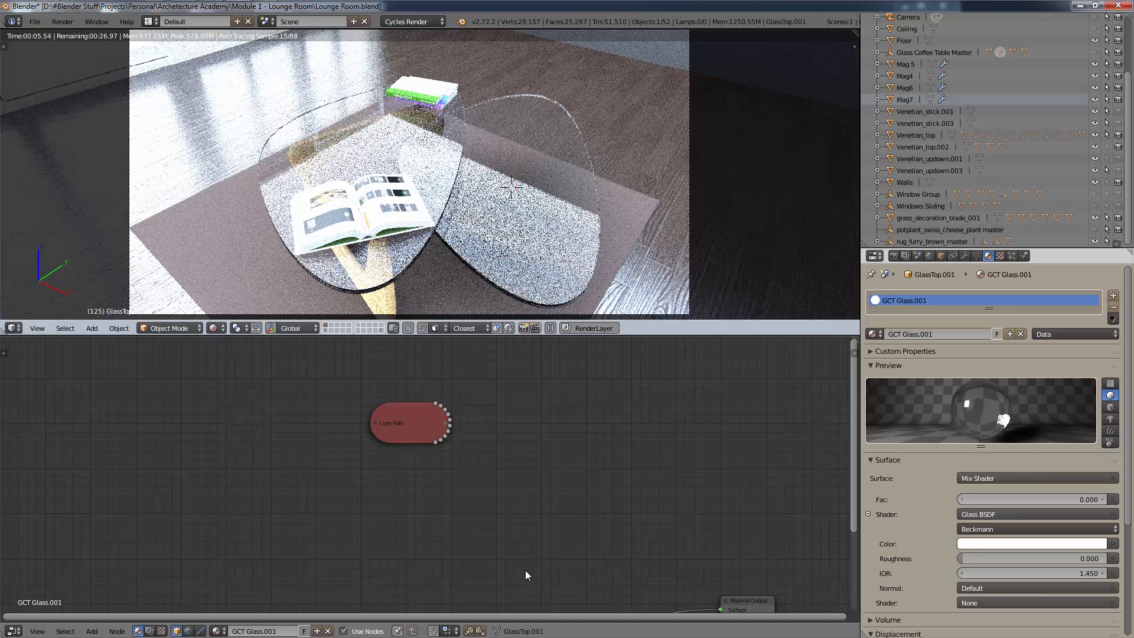
pyautogui.scroll(-2, 534, 560)
pyautogui.moveTo(534, 553); pyautogui.dragTo(529, 413, button='middle')
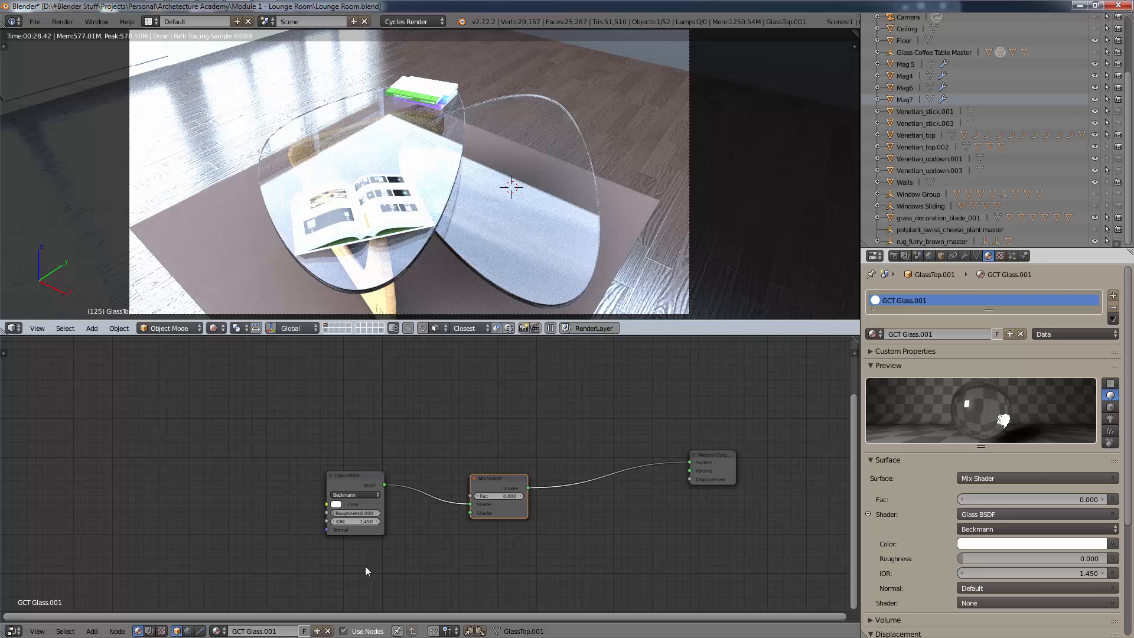
# Add a Transparent BSDF below the Glass BSDF and connect it to the Mix Shader's second shader input
pyautogui.press('g')
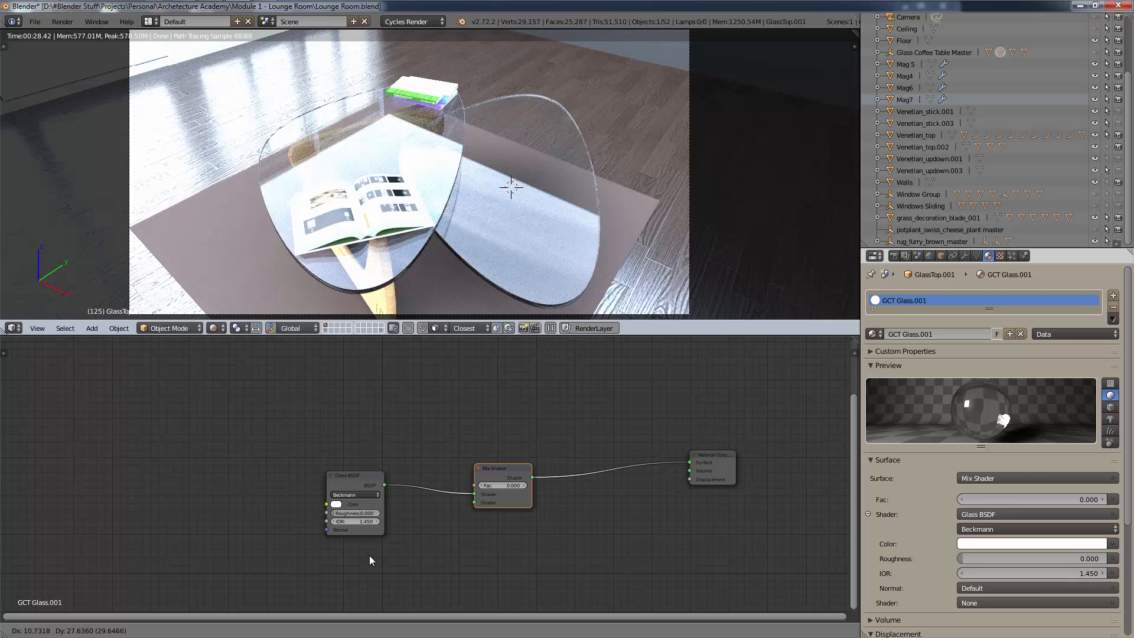
pyautogui.click(371, 558)
pyautogui.hotkey('shift', 'a')
pyautogui.moveTo(373, 576)
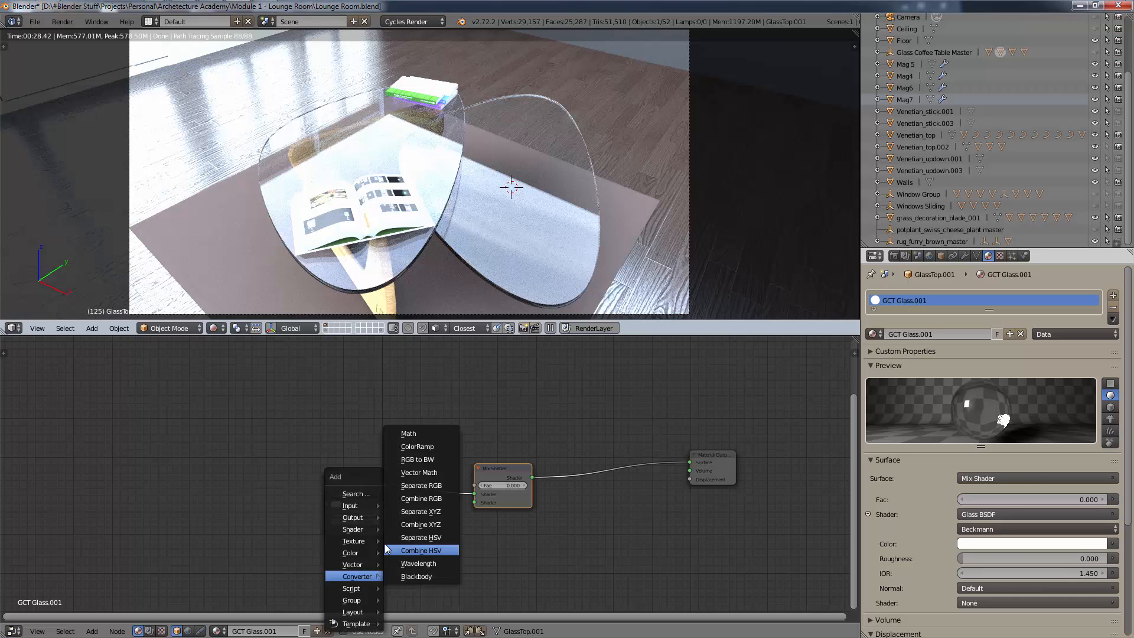
pyautogui.moveTo(358, 520)
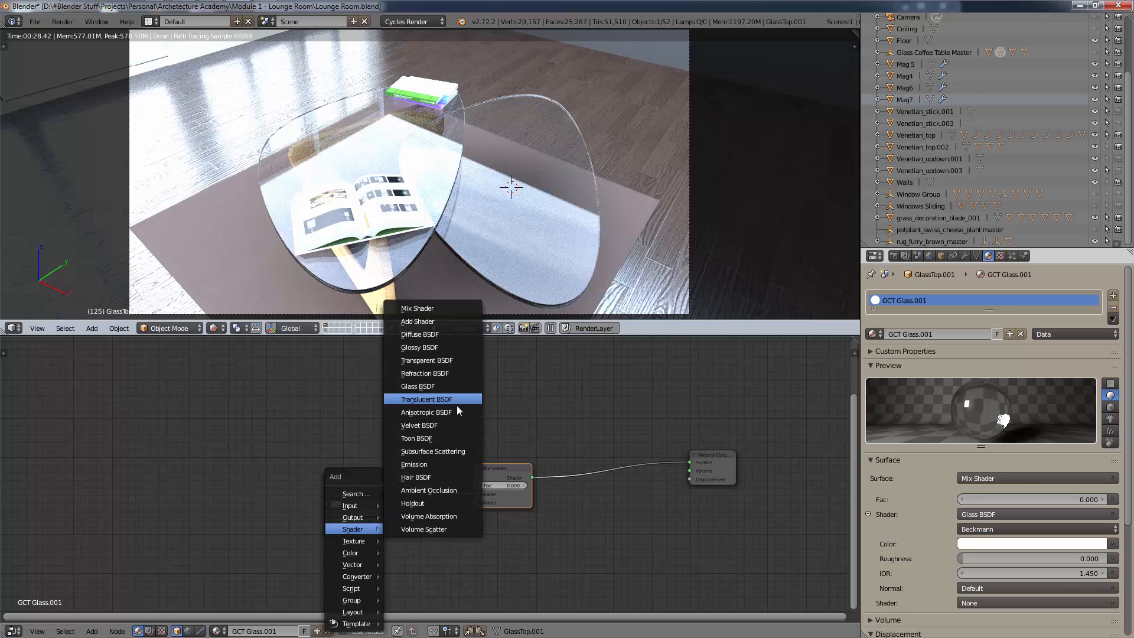
pyautogui.click(459, 361)
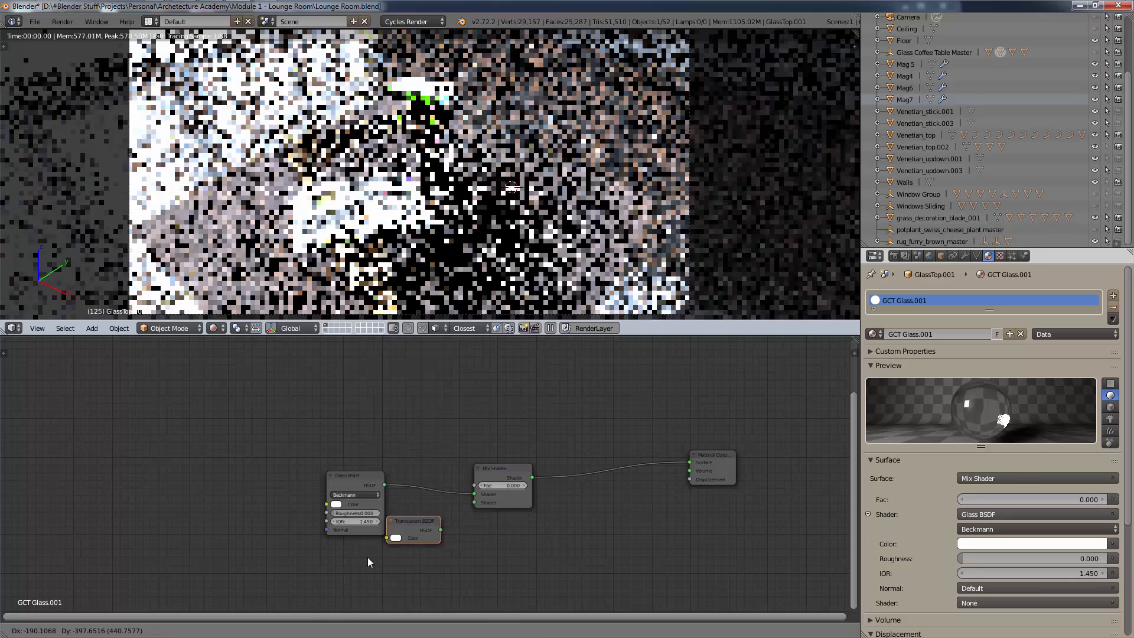
pyautogui.click(335, 554)
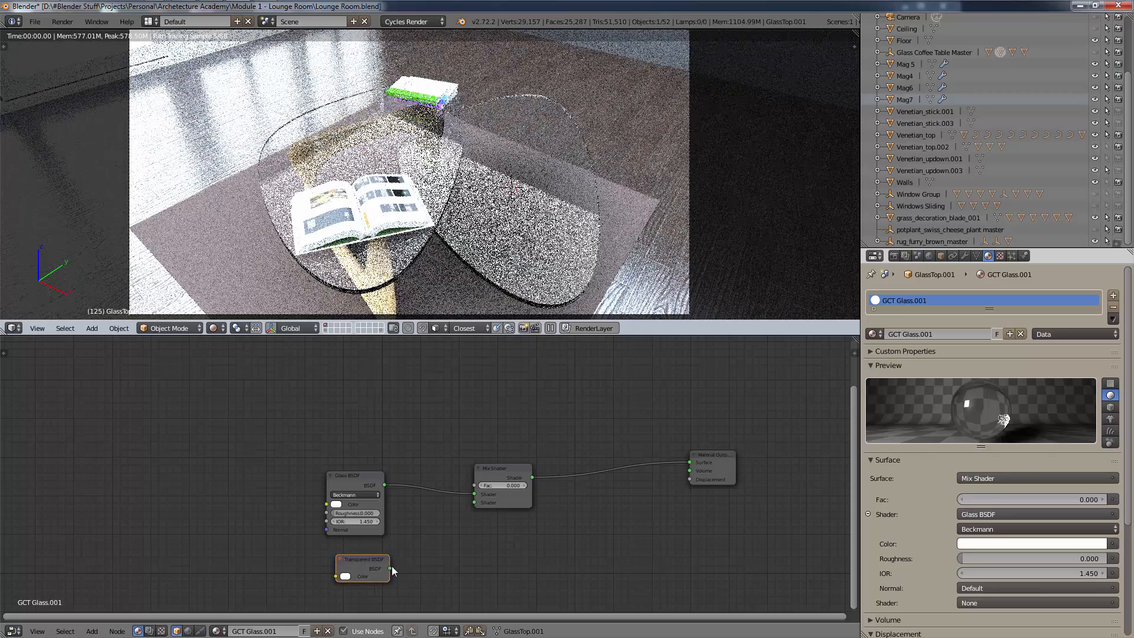
pyautogui.moveTo(391, 568); pyautogui.dragTo(475, 502)
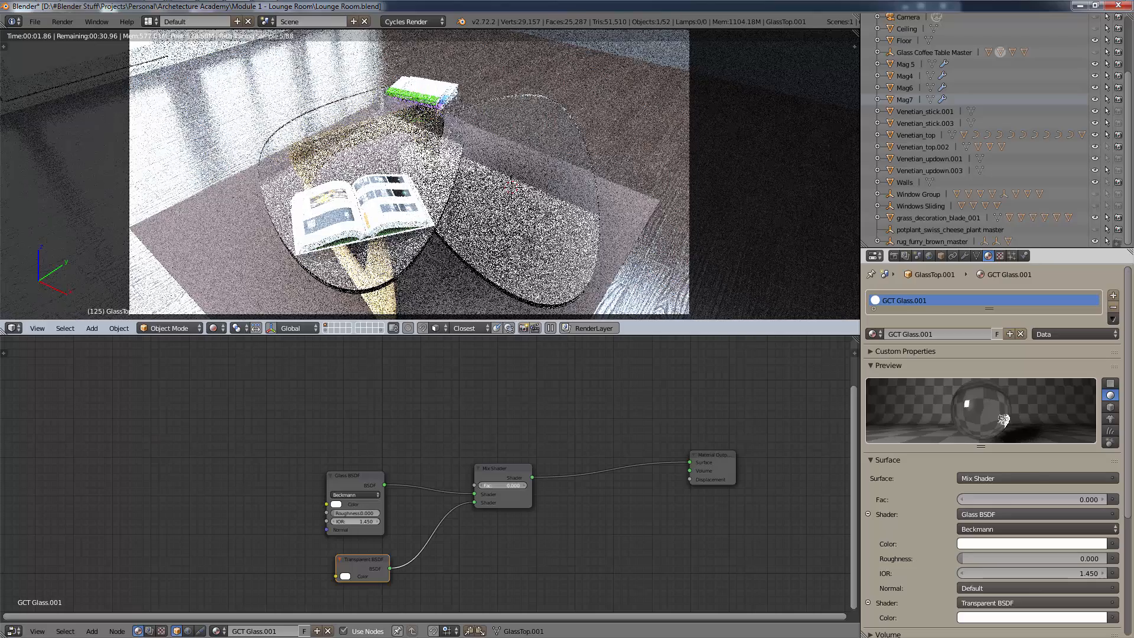
# Try Mix Shader Fac values of 1.0, 0.3 and 0.9 to compare the balance between glass and transparency
pyautogui.moveTo(480, 485); pyautogui.dragTo(526, 484)
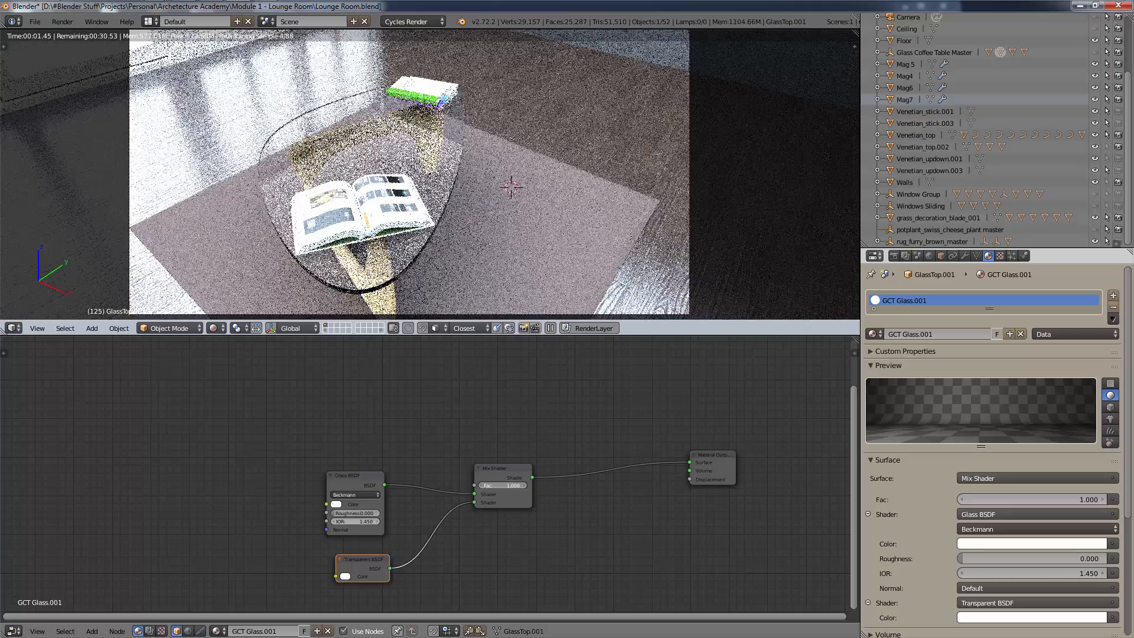
pyautogui.moveTo(524, 485); pyautogui.dragTo(493, 484)
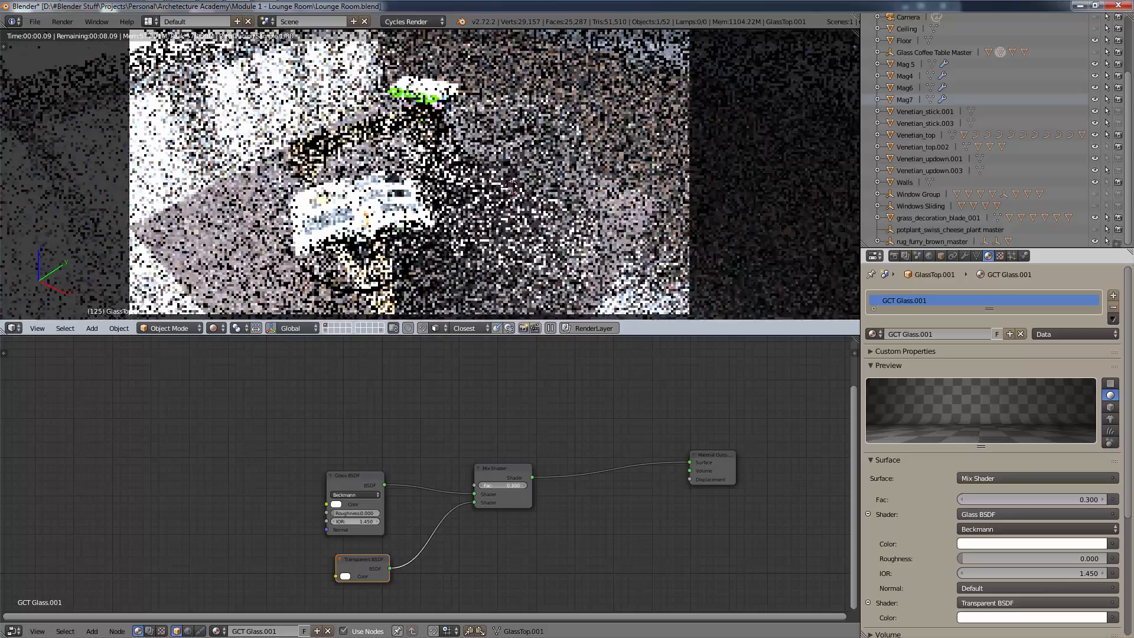
pyautogui.moveTo(494, 485); pyautogui.dragTo(519, 484)
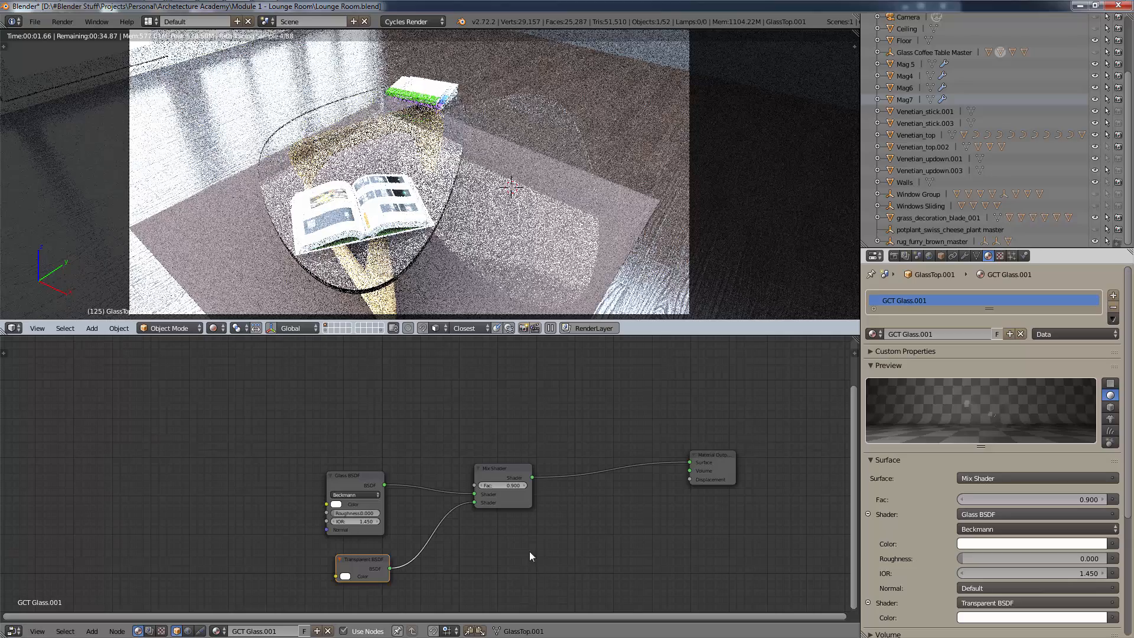
# Set the Fac of the Mix Shader blending the Glass and Transparent shaders to 0.95
pyautogui.click(513, 488)
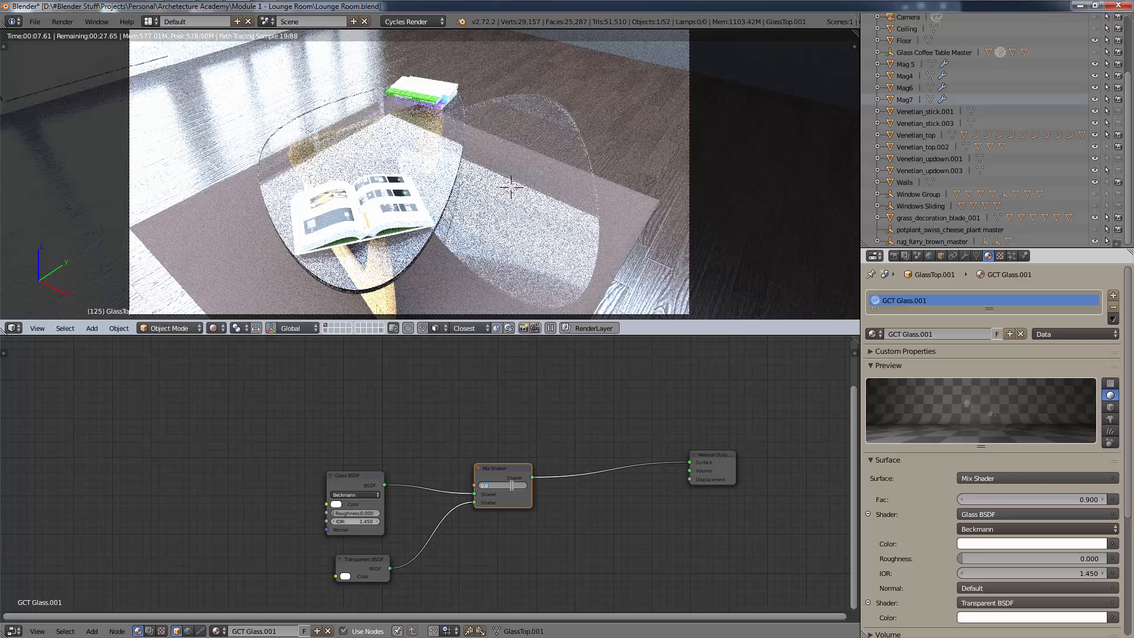
pyautogui.press('Return')
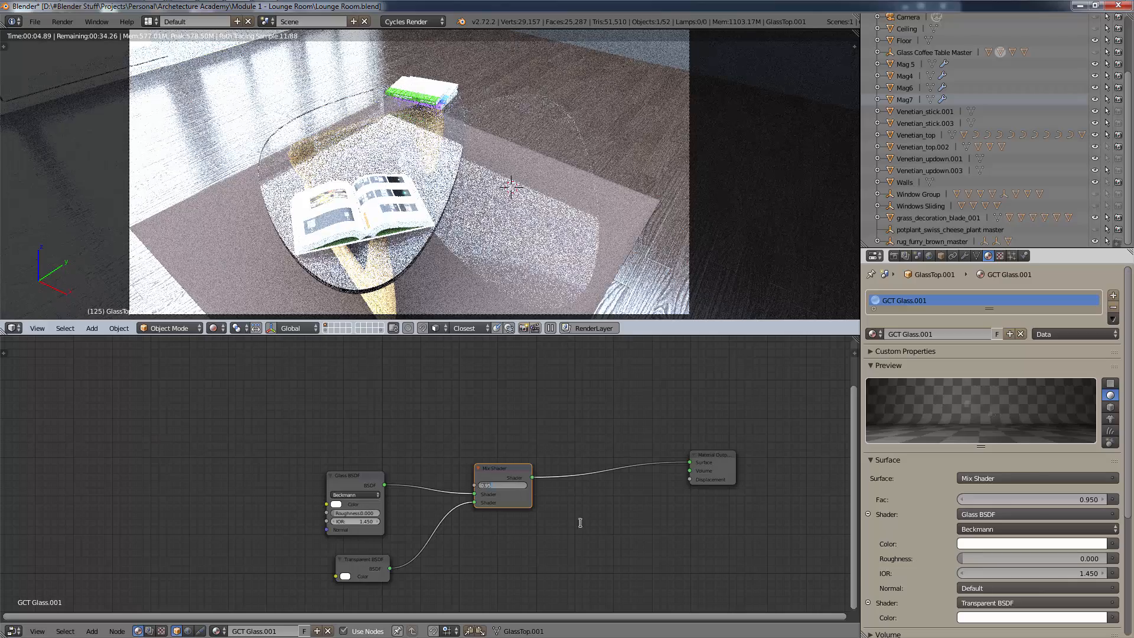
pyautogui.press('Return')
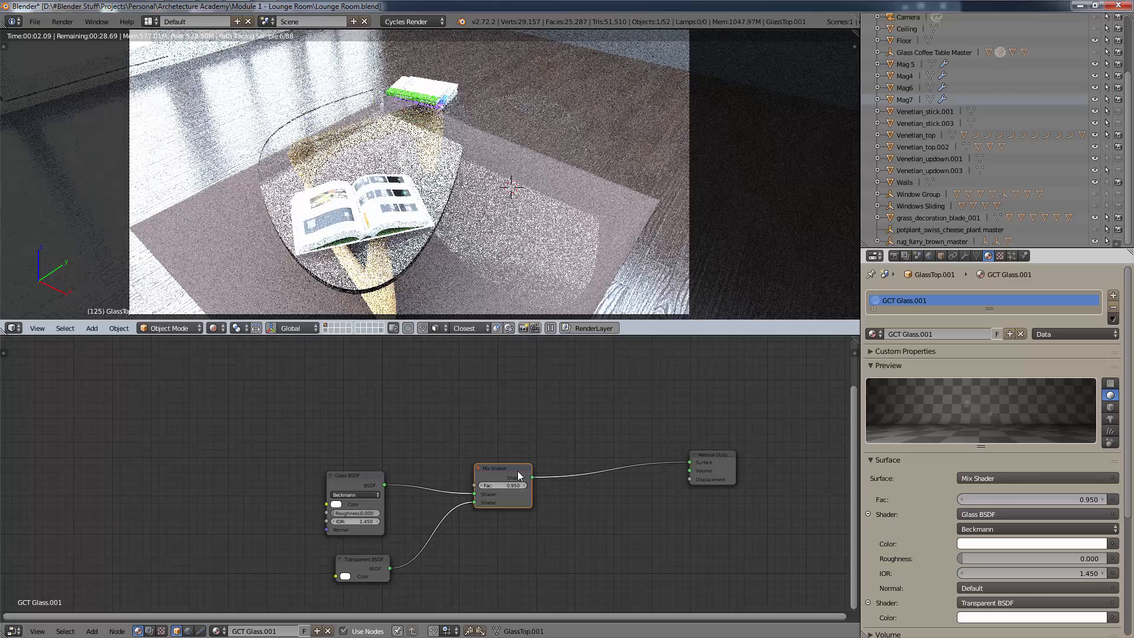
# Try an Add Shader in place of the Mix Shader, combining the Glass and Transparent BSDFs into the material surface
pyautogui.press('x')
pyautogui.hotkey('shift', 'a')
pyautogui.moveTo(520, 475)
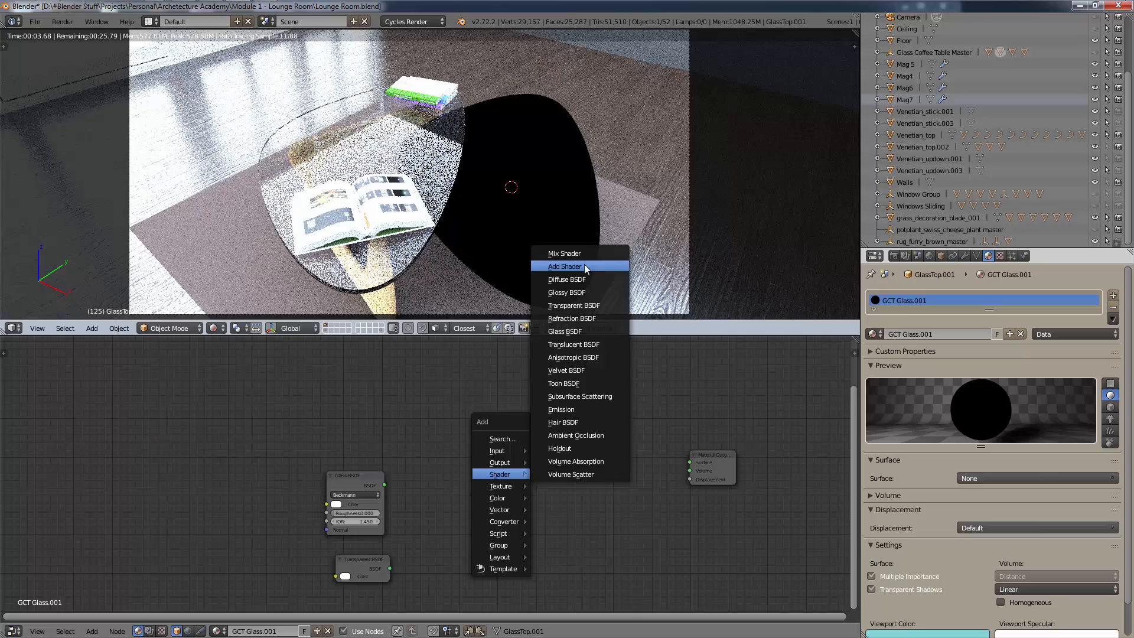
pyautogui.click(583, 264)
pyautogui.click(517, 527)
pyautogui.moveTo(385, 485); pyautogui.dragTo(522, 516)
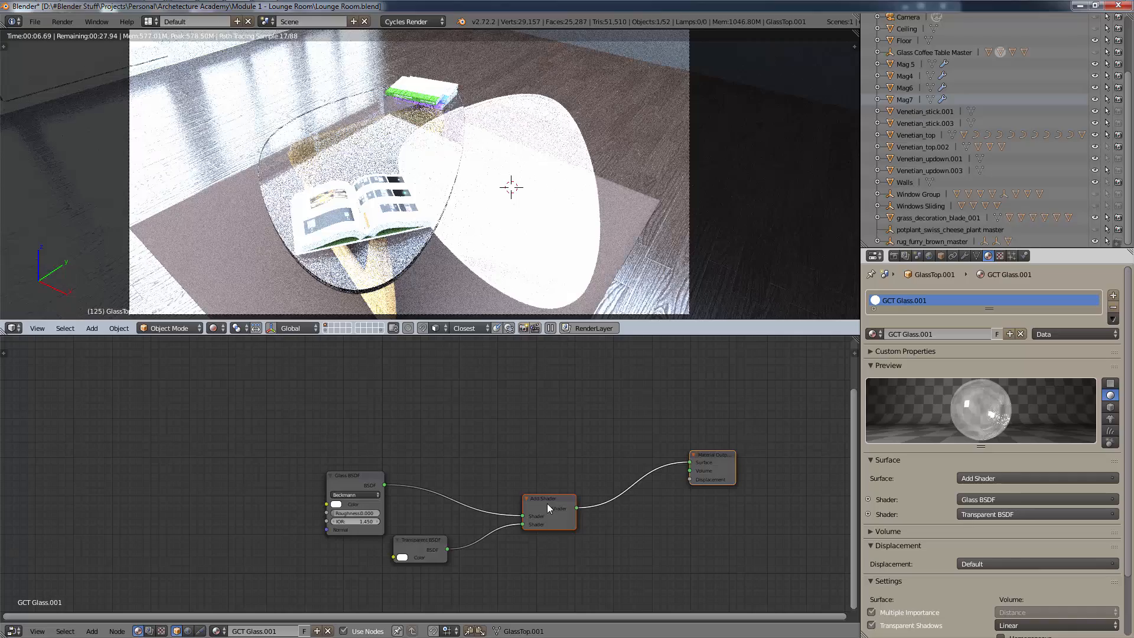
# Replace the Add Shader with a Mix Shader that takes the Transparent BSDF as first shader and the Glass BSDF as second
pyautogui.press('x')
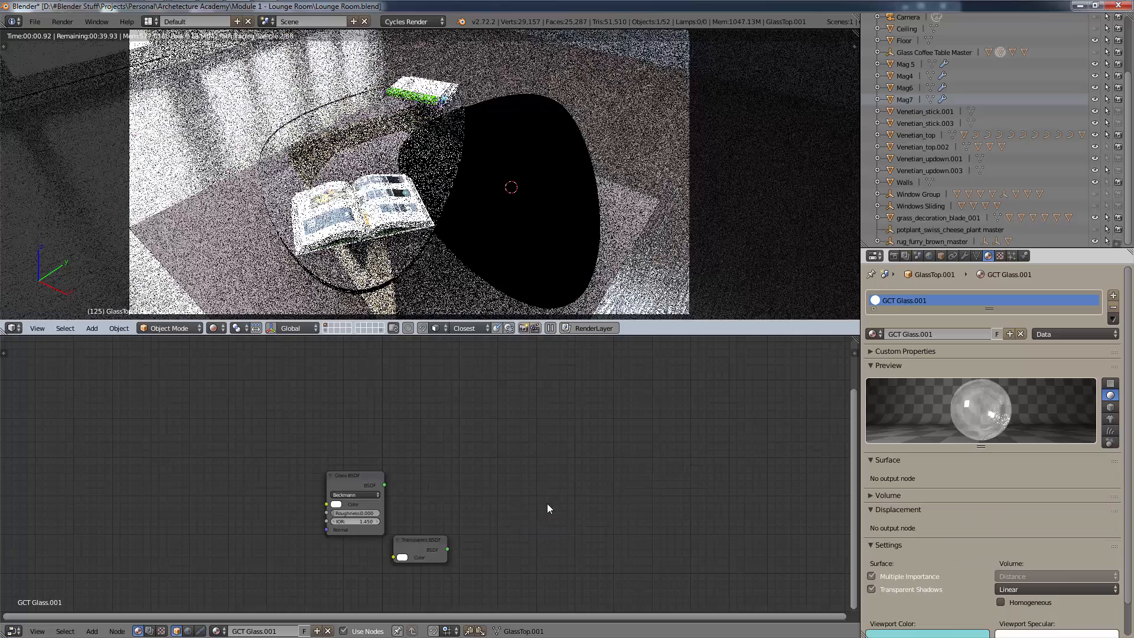
pyautogui.hotkey('ctrl', 'z')
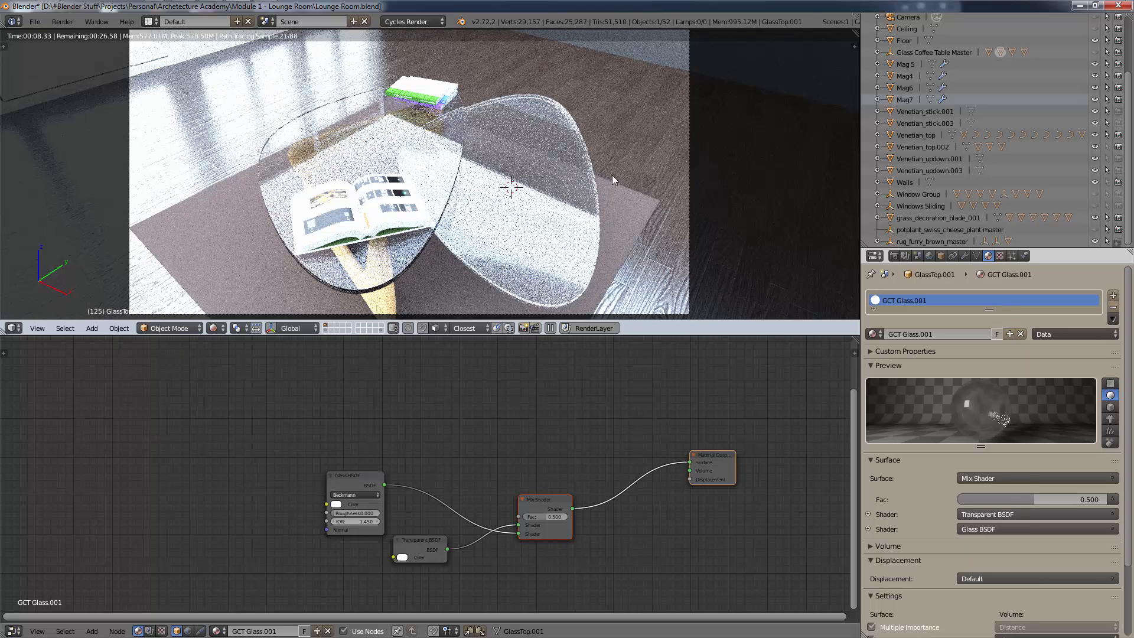
pyautogui.click(544, 505)
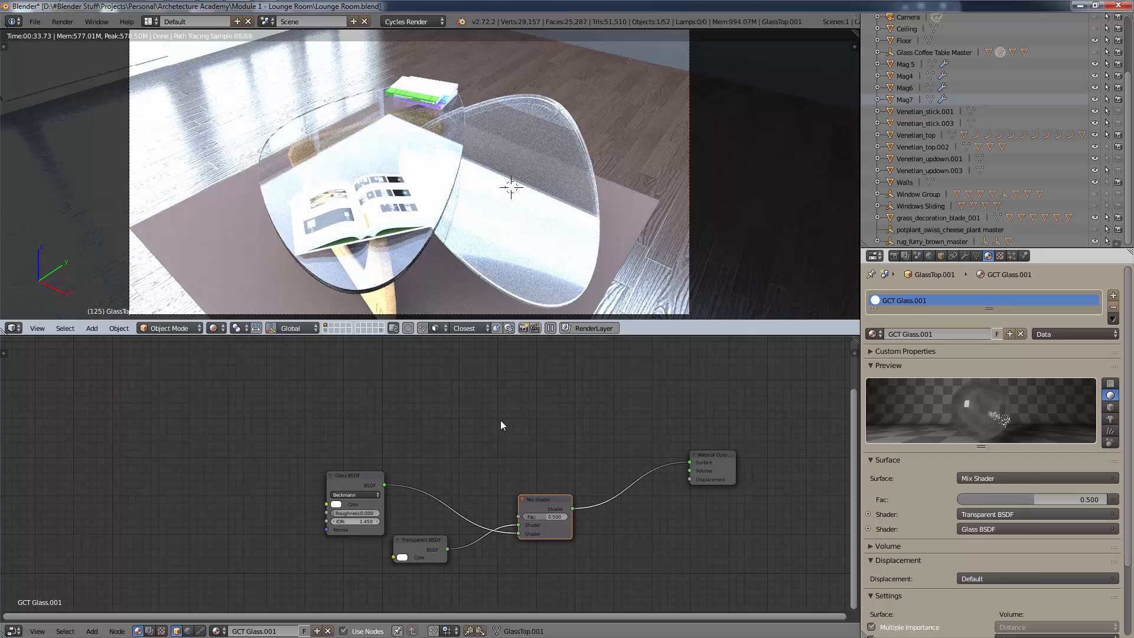
# Move the collapsed Light Path node closer to the shader nodes and expand it to show its outputs
pyautogui.scroll(-2, 496, 394)
pyautogui.moveTo(503, 395); pyautogui.dragTo(477, 456, button='middle')
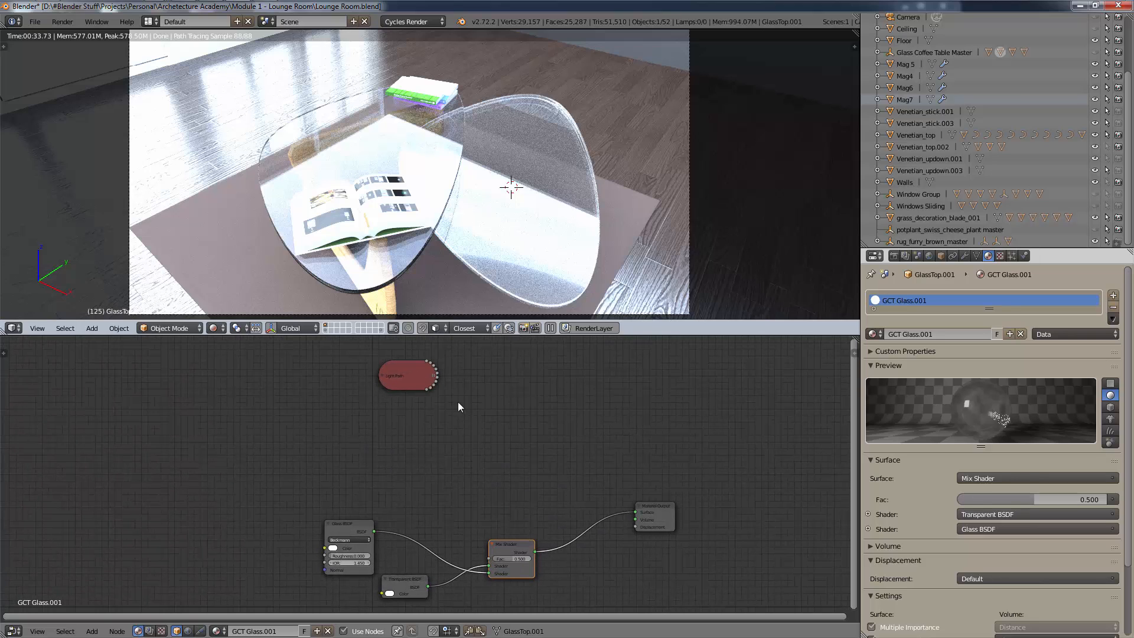
pyautogui.moveTo(407, 370); pyautogui.dragTo(428, 454)
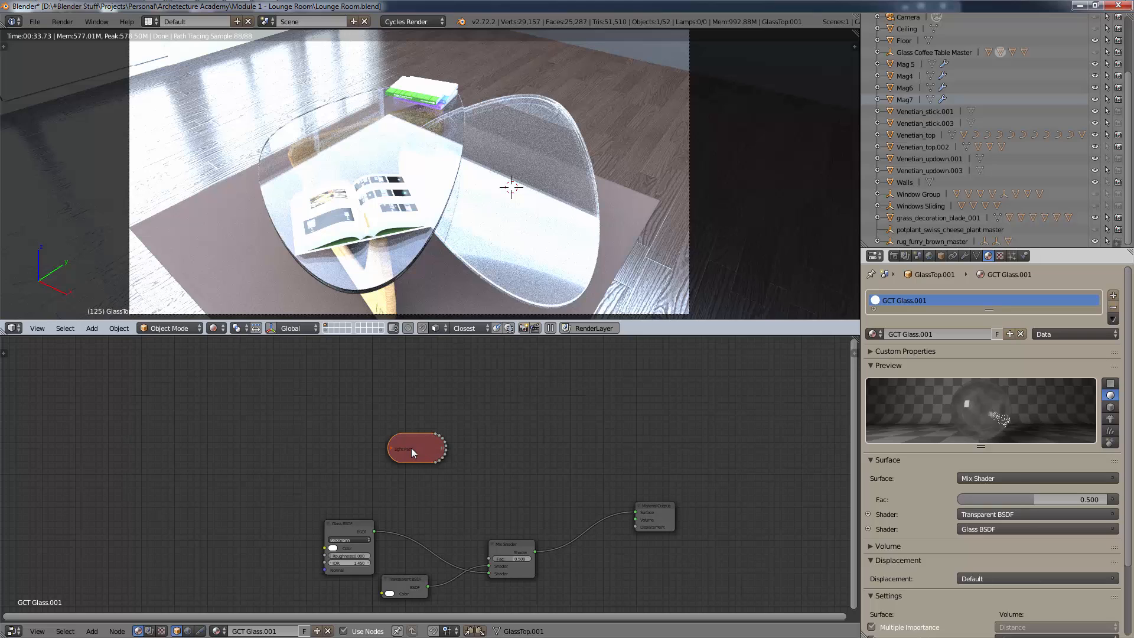
pyautogui.press('h')
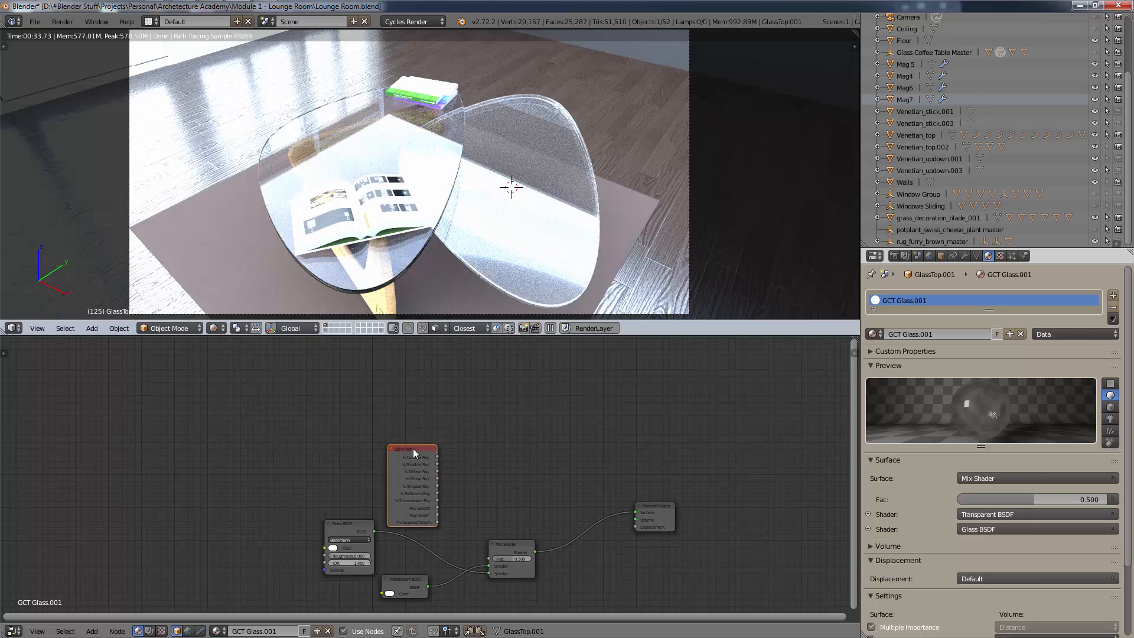
pyautogui.moveTo(415, 452); pyautogui.dragTo(422, 418)
pyautogui.scroll(6, 419, 418)
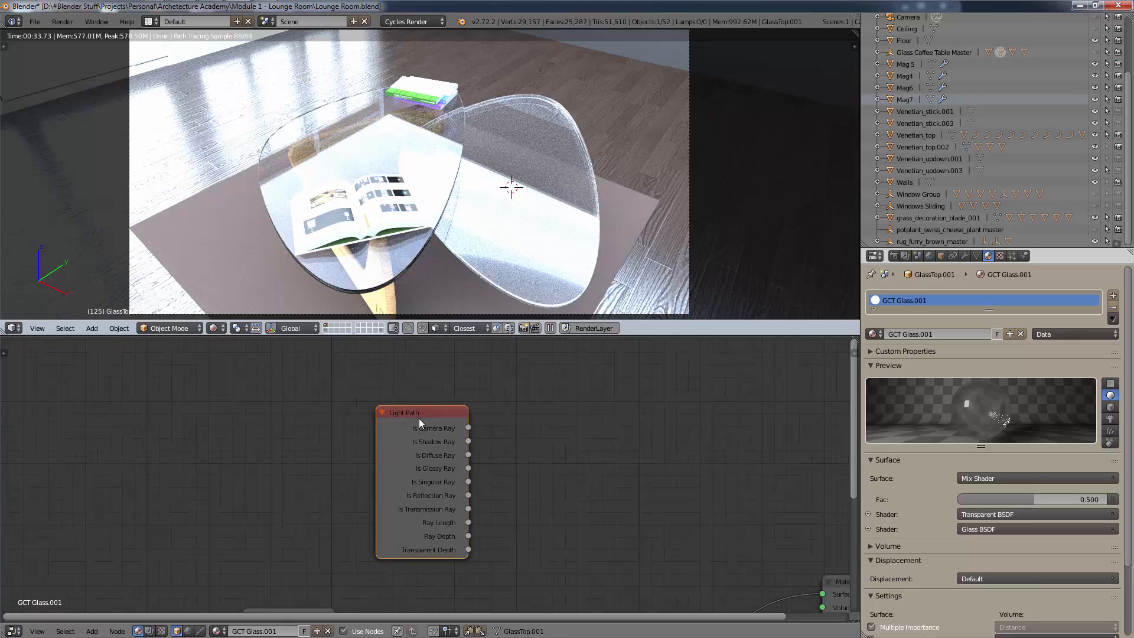
# Try driving the Mix Shader's Fac with the Ray Length output of the Light Path node
pyautogui.scroll(-2, 448, 400)
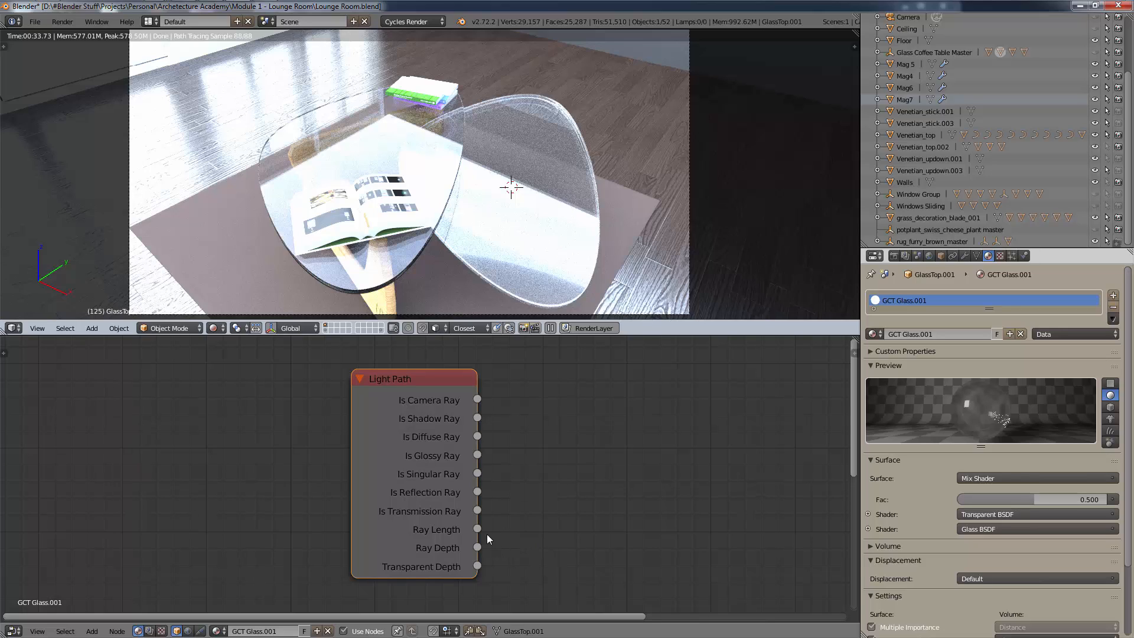
pyautogui.moveTo(487, 534); pyautogui.dragTo(668, 526)
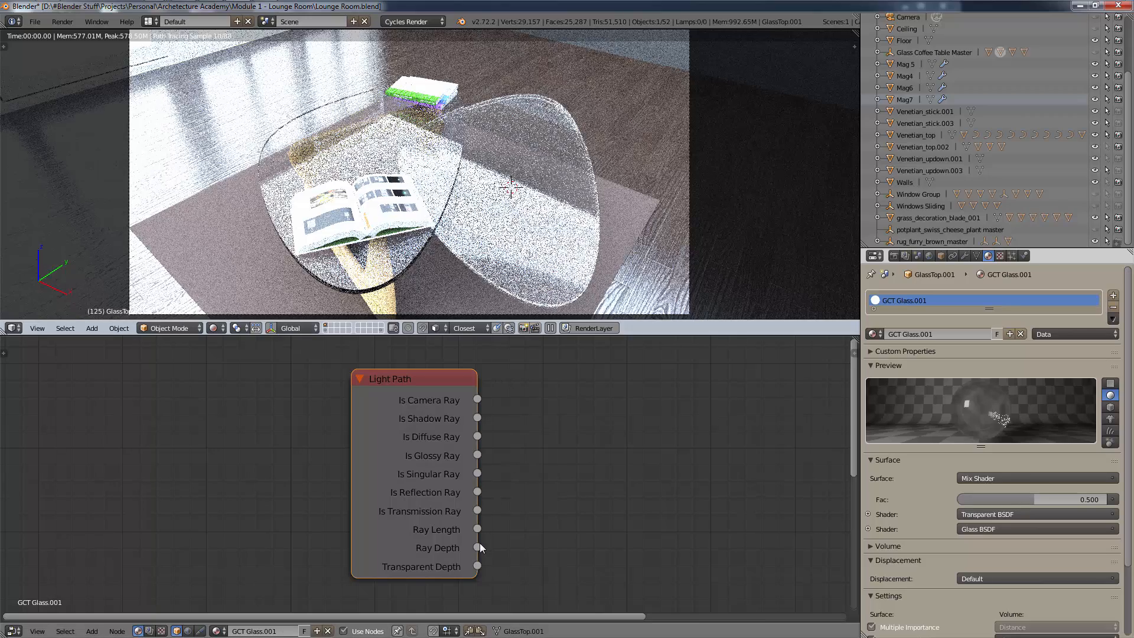
pyautogui.scroll(-1, 567, 541)
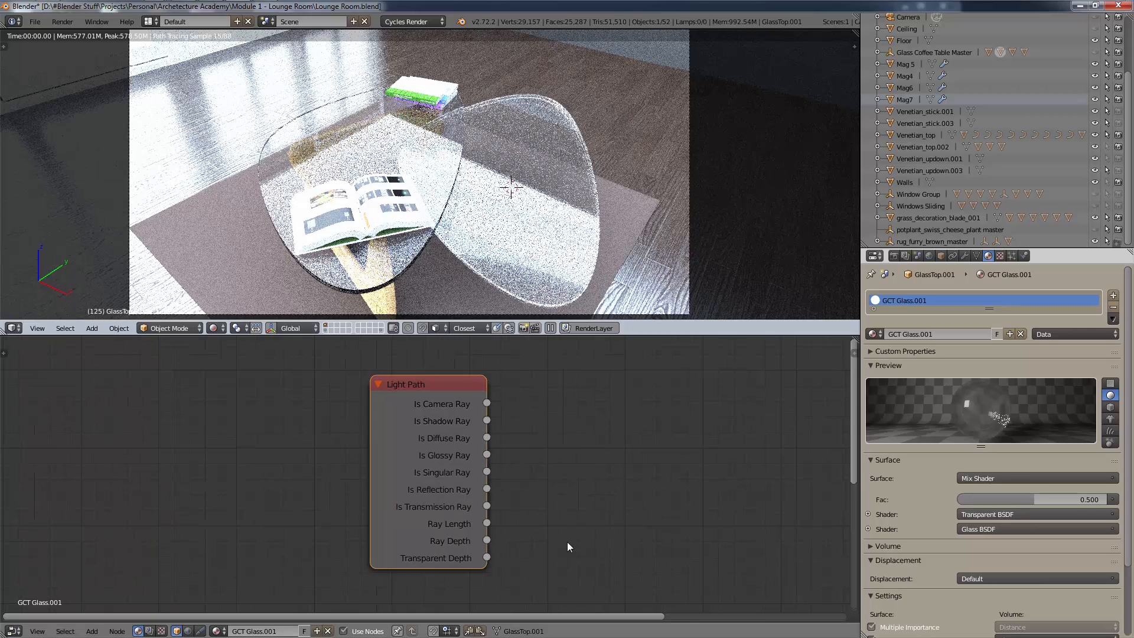
pyautogui.scroll(-1, 610, 537)
pyautogui.scroll(-1, 637, 542)
pyautogui.moveTo(636, 542); pyautogui.dragTo(477, 444, button='middle')
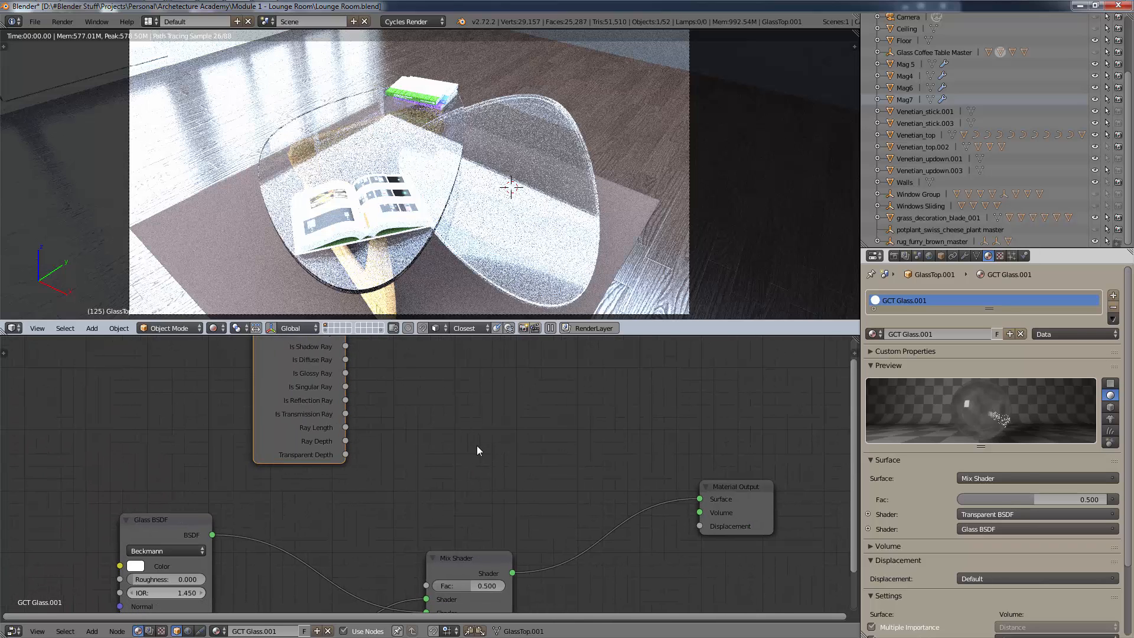
pyautogui.scroll(-1, 477, 445)
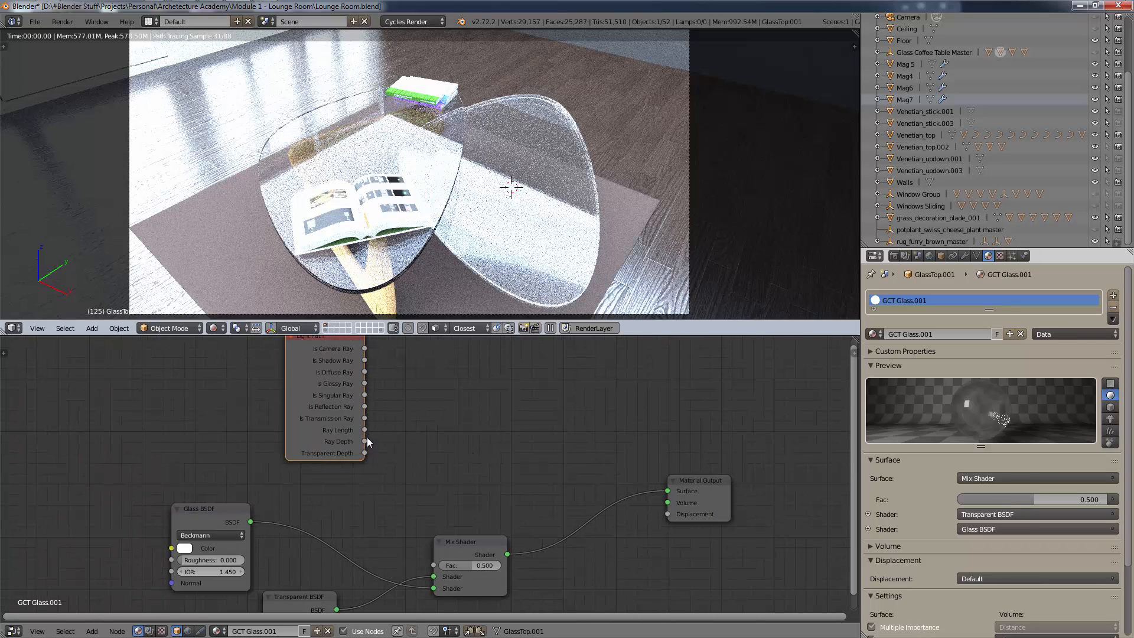
pyautogui.moveTo(365, 430); pyautogui.dragTo(433, 565)
pyautogui.scroll(-1, 416, 519)
pyautogui.moveTo(413, 519); pyautogui.dragTo(422, 481, button='middle')
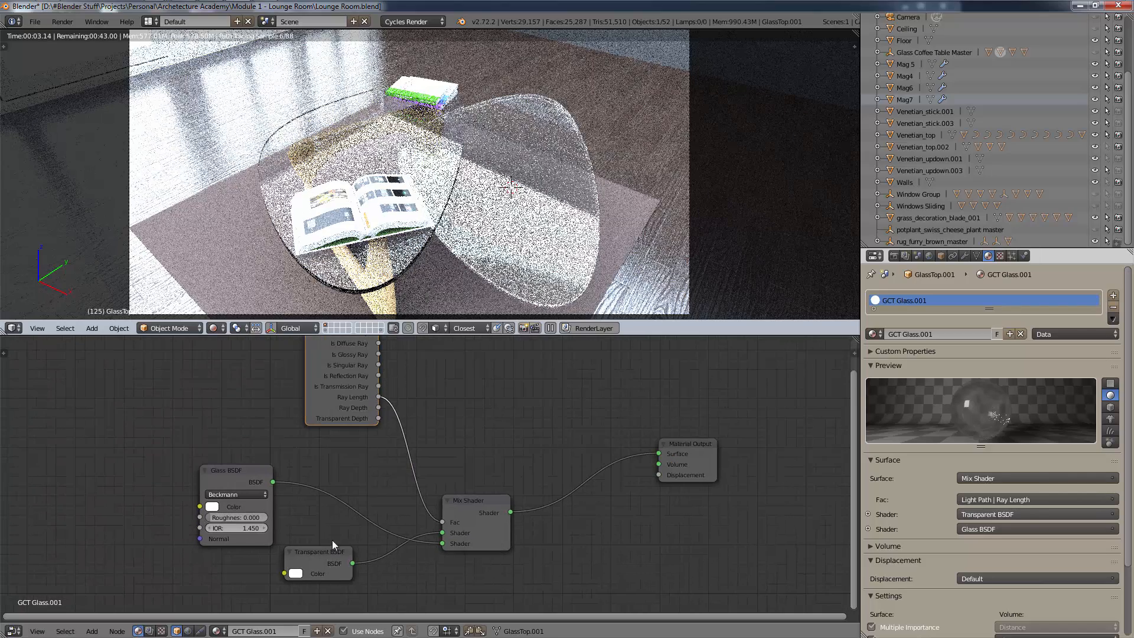
# Try a blue colour on the Transparent BSDF to reveal where its effect appears on the glass top
pyautogui.click(298, 572)
pyautogui.click(359, 450)
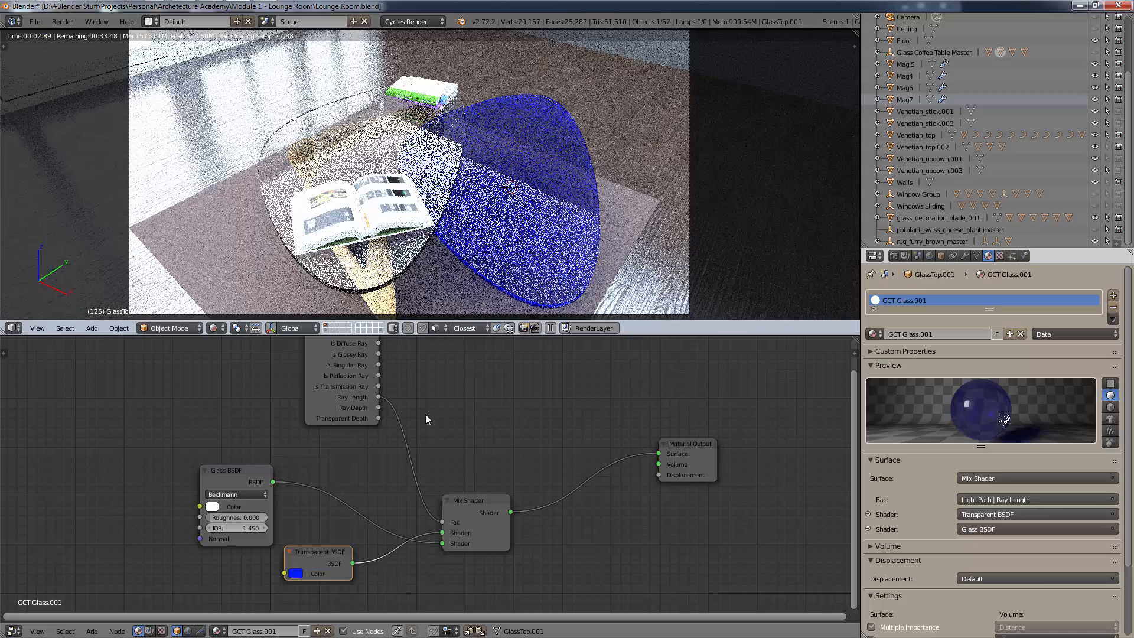
pyautogui.scroll(3, 425, 413)
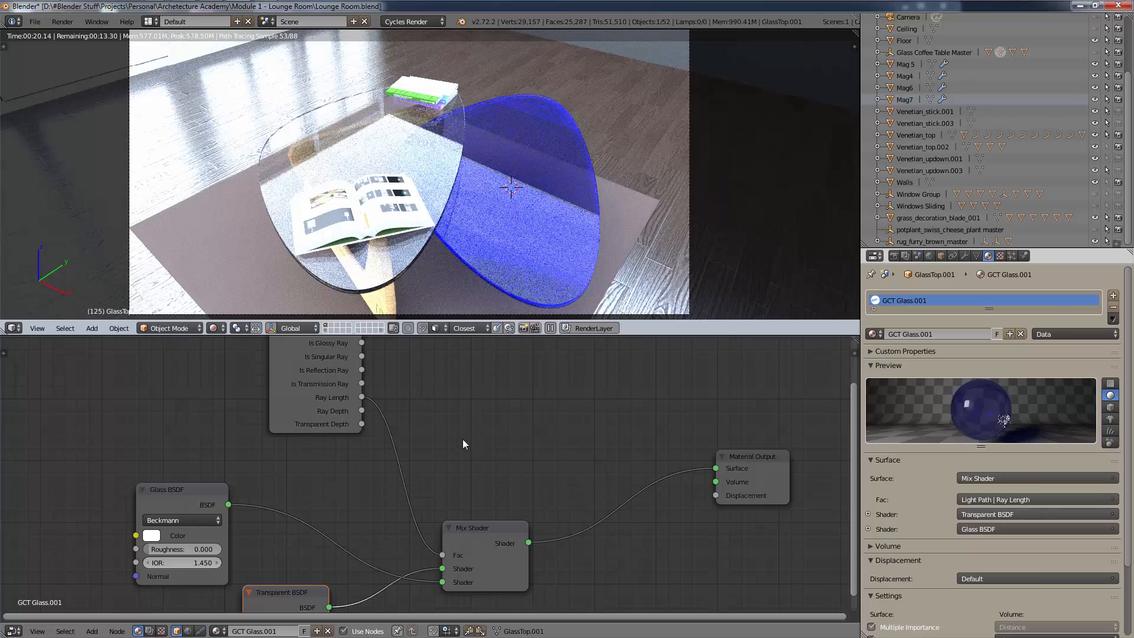
# Try a Multiply math node with value -0.200 between Ray Length and the Mix Shader's Fac, and remove it with its link
pyautogui.hotkey('ctrl', 'z')
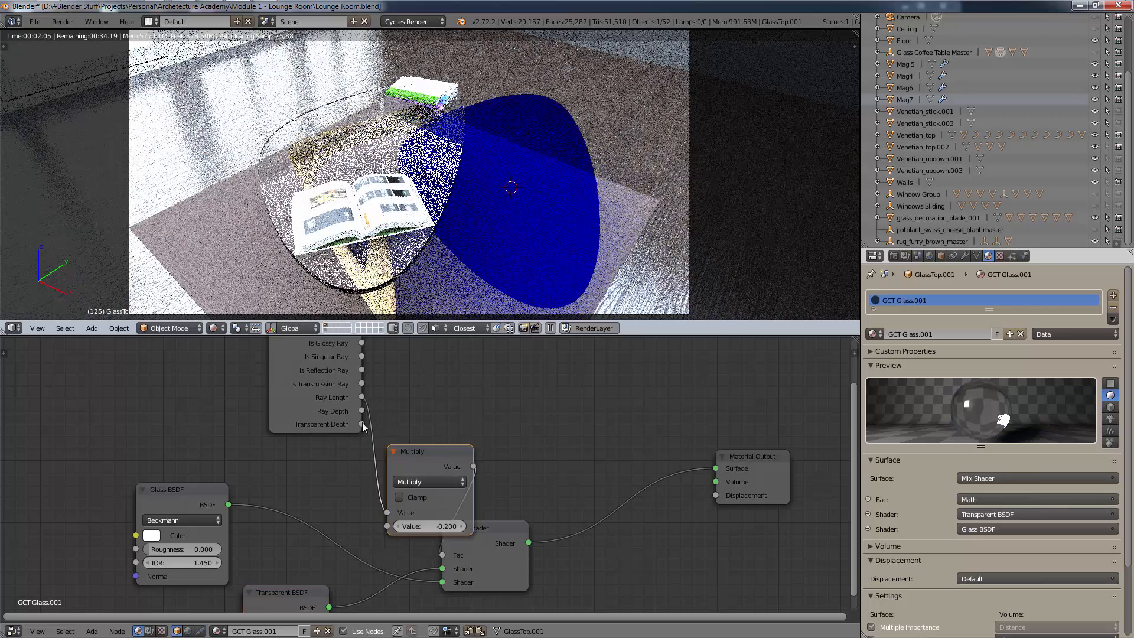
pyautogui.keyDown('ctrl'); pyautogui.moveTo(373, 447); pyautogui.dragTo(392, 410, button='right'); pyautogui.keyUp('ctrl')
pyautogui.keyDown('ctrl'); pyautogui.moveTo(391, 411); pyautogui.dragTo(394, 408); pyautogui.keyUp('ctrl')
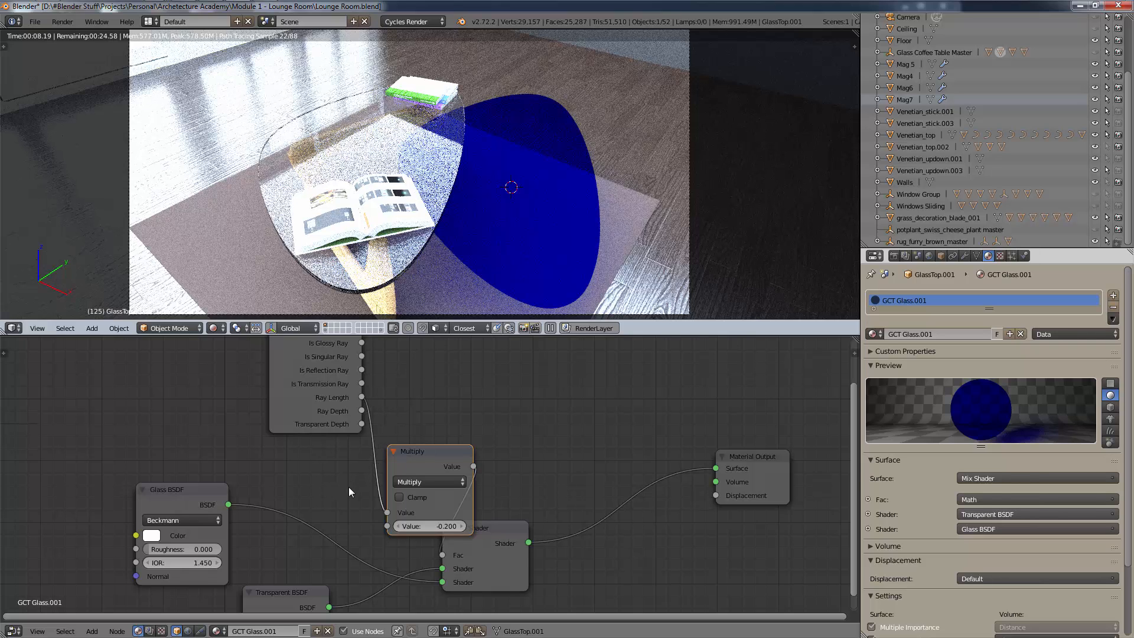
pyautogui.keyDown('ctrl'); pyautogui.moveTo(348, 487); pyautogui.dragTo(420, 364, button='right'); pyautogui.keyUp('ctrl')
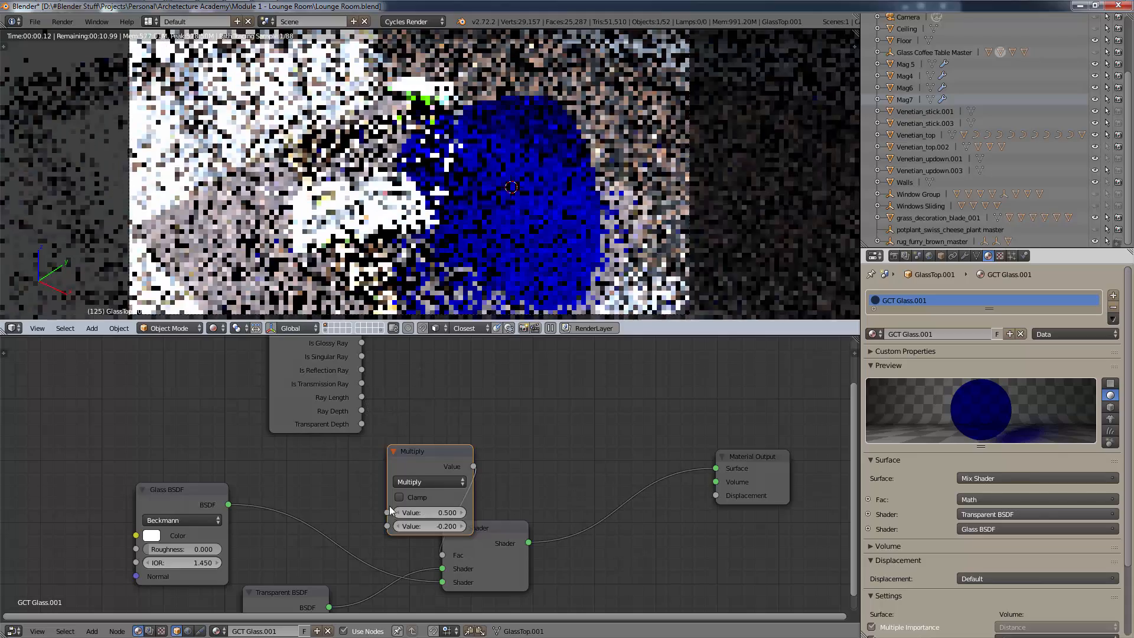
pyautogui.press('x')
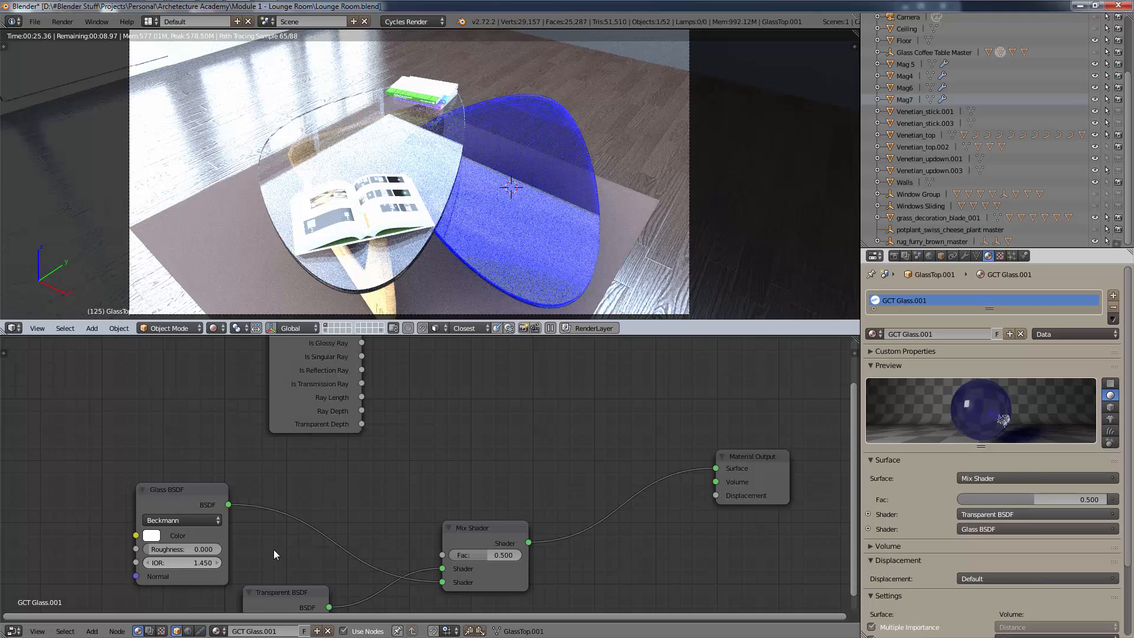
# Move the Transparent BSDF up beside the Glass BSDF and set its colour to white
pyautogui.moveTo(266, 601); pyautogui.dragTo(275, 557)
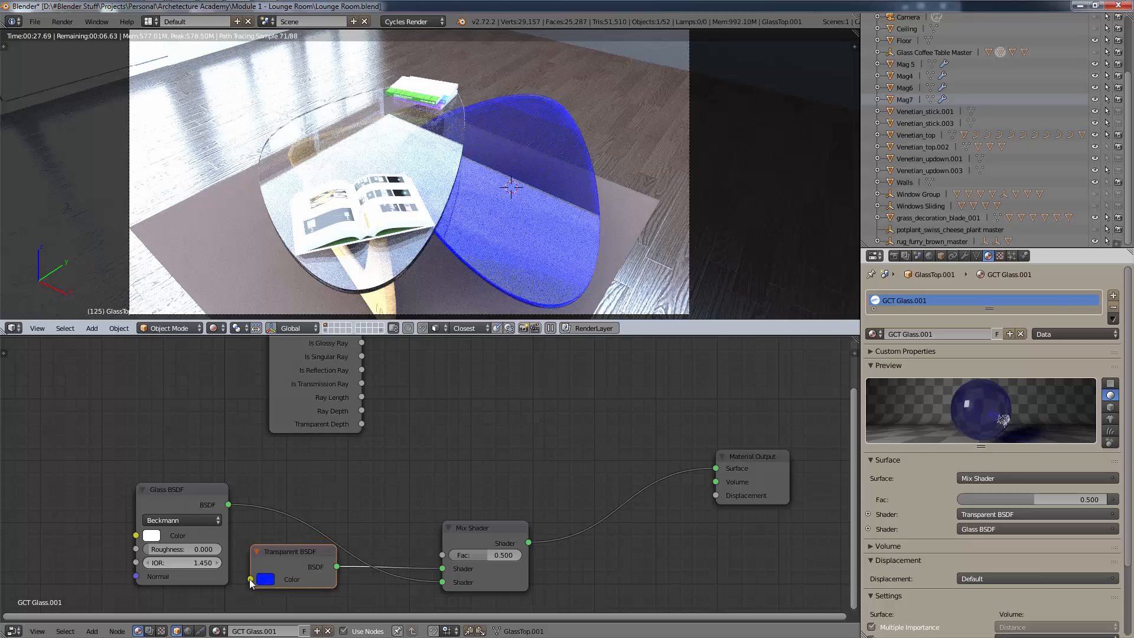
pyautogui.click(261, 582)
pyautogui.moveTo(352, 431); pyautogui.dragTo(306, 447)
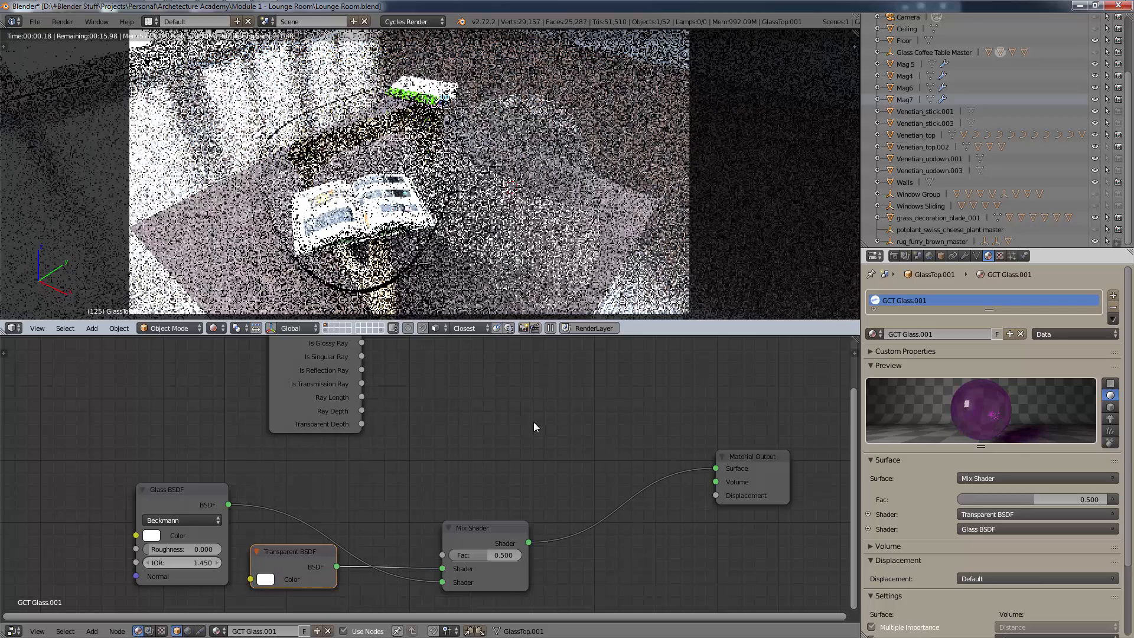
# Insert a second Mix Shader before the Material Output, with the first Mix Shader feeding its second shader input
pyautogui.scroll(-1, 463, 451)
pyautogui.moveTo(455, 465); pyautogui.dragTo(453, 484, button='middle')
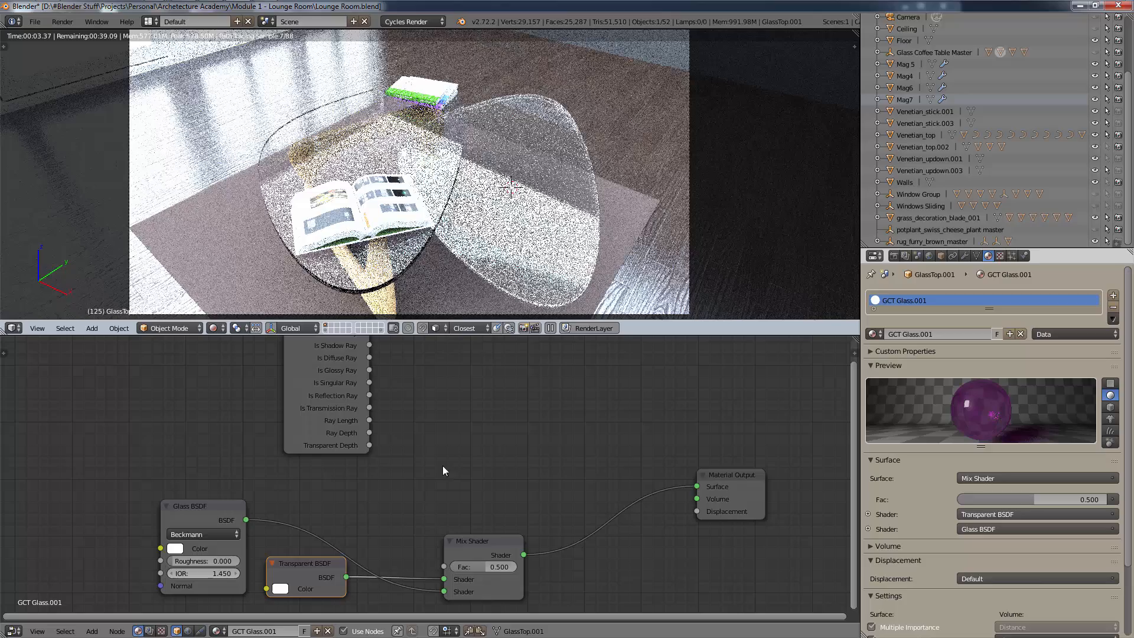
pyautogui.click(328, 375)
pyautogui.keyDown('ctrl'); pyautogui.moveTo(376, 467); pyautogui.dragTo(465, 396); pyautogui.keyUp('ctrl')
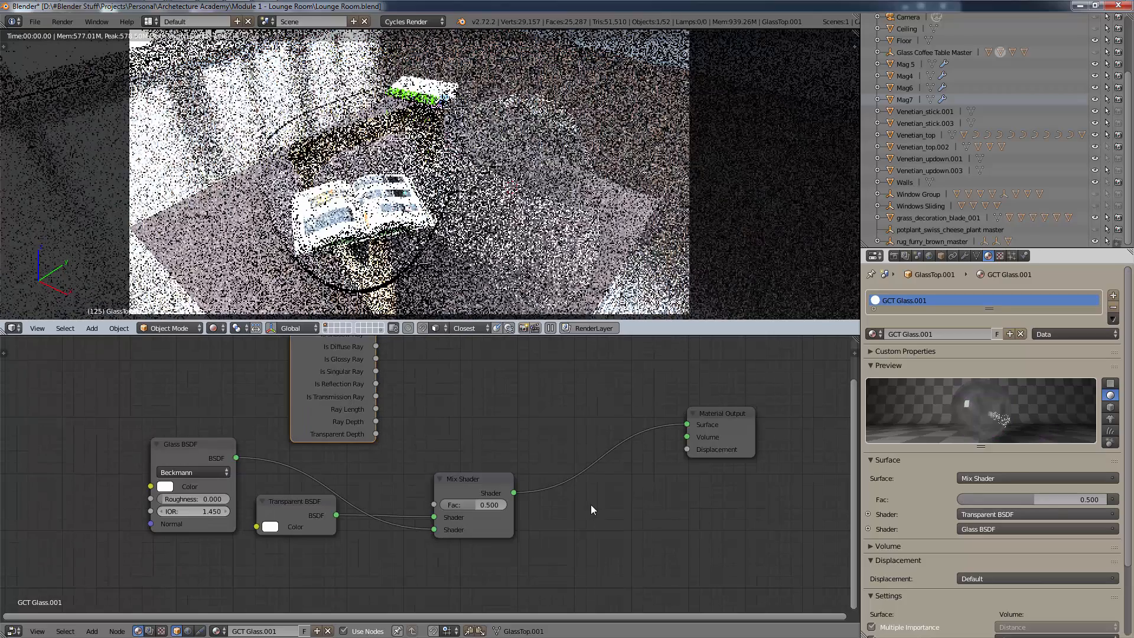
pyautogui.hotkey('shift', 'a')
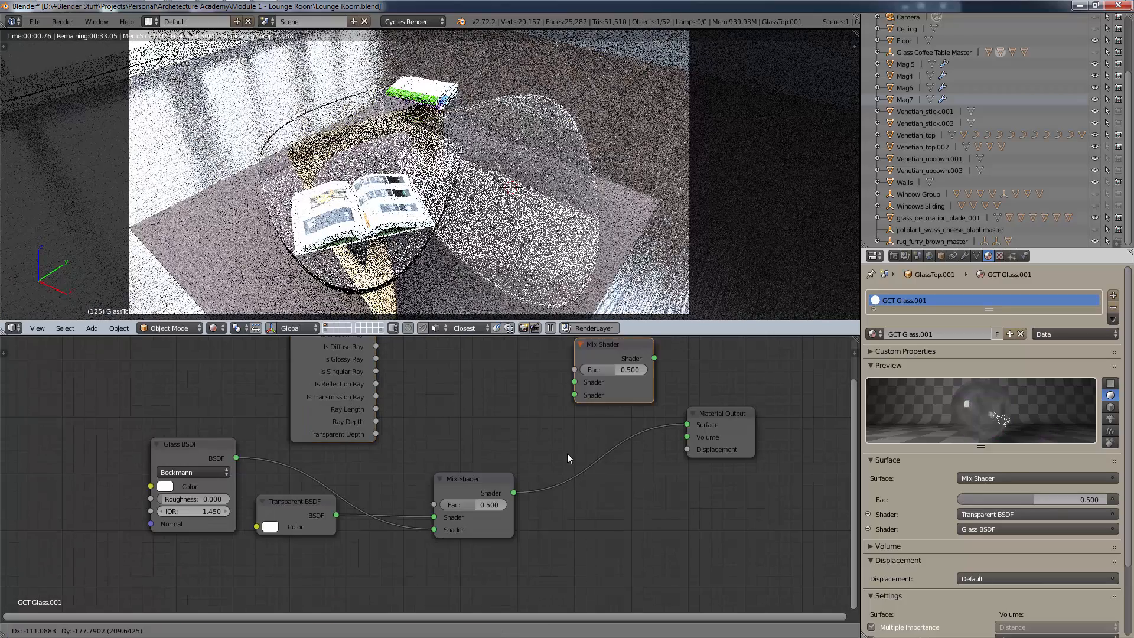
pyautogui.click(552, 540)
pyautogui.moveTo(558, 472); pyautogui.dragTo(558, 484)
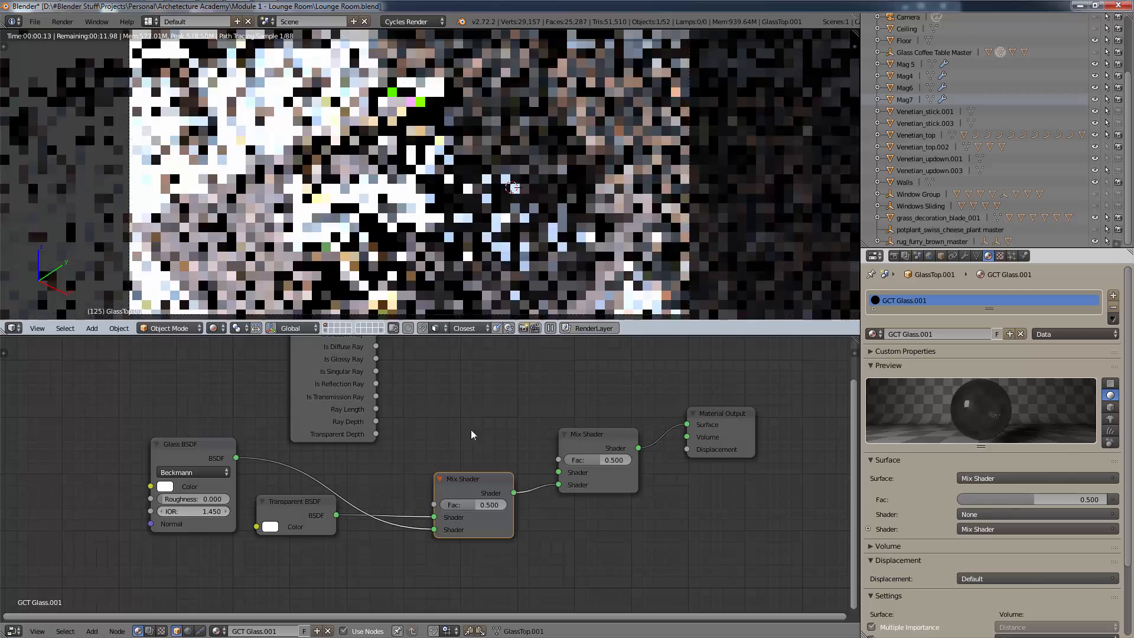
# Connect the Light Path's Is Shadow Ray output to the Fac of the second Mix Shader
pyautogui.moveTo(485, 423); pyautogui.dragTo(484, 464, button='middle')
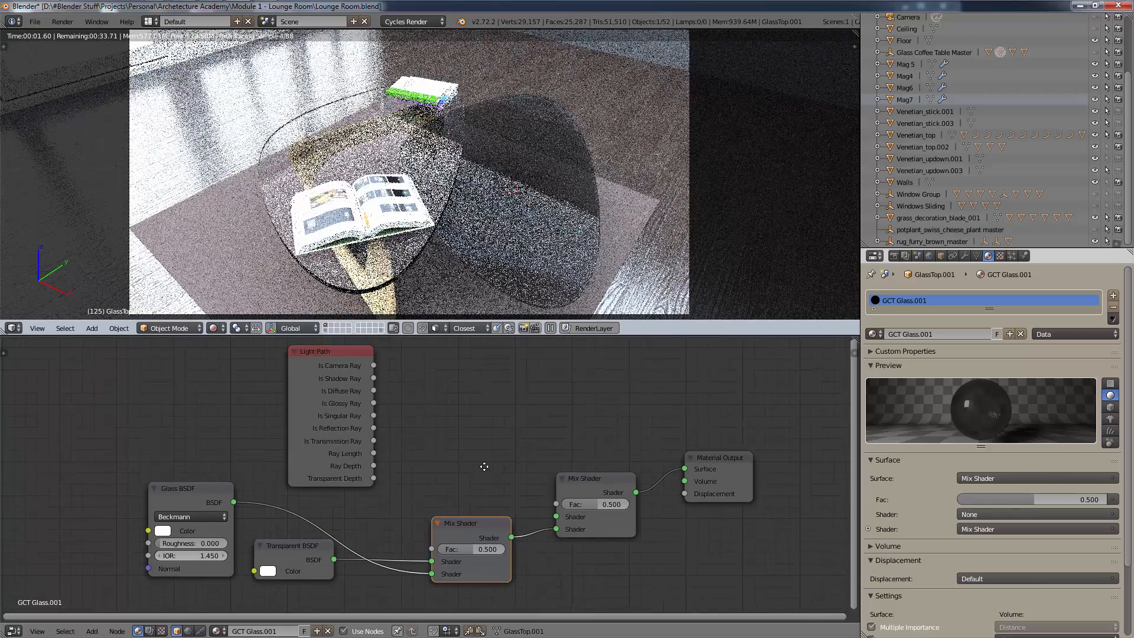
pyautogui.moveTo(374, 379); pyautogui.dragTo(555, 504)
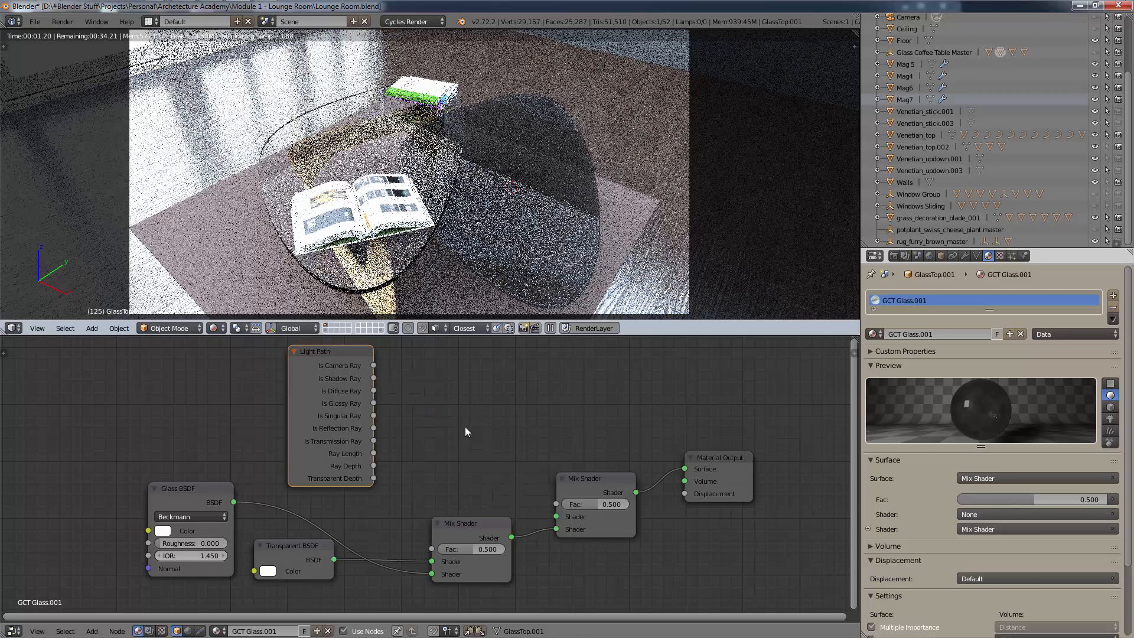
pyautogui.moveTo(466, 426); pyautogui.dragTo(363, 381)
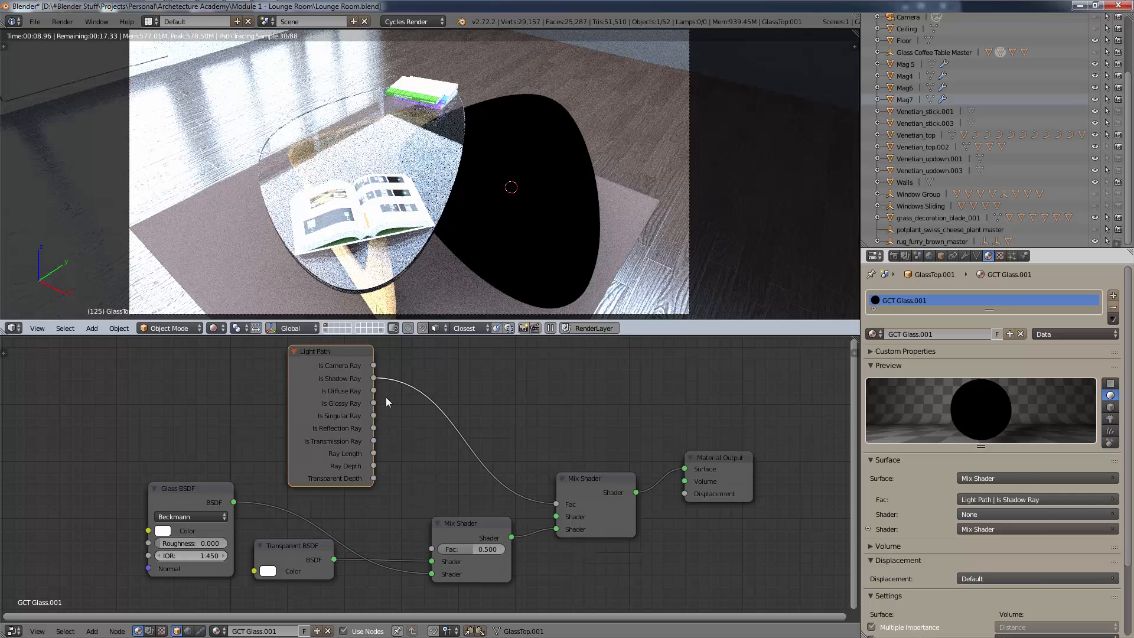
# Reposition the Light Path node above the shaders and connect its Is Diffuse Ray output to the first Mix Shader's Fac
pyautogui.press('g')
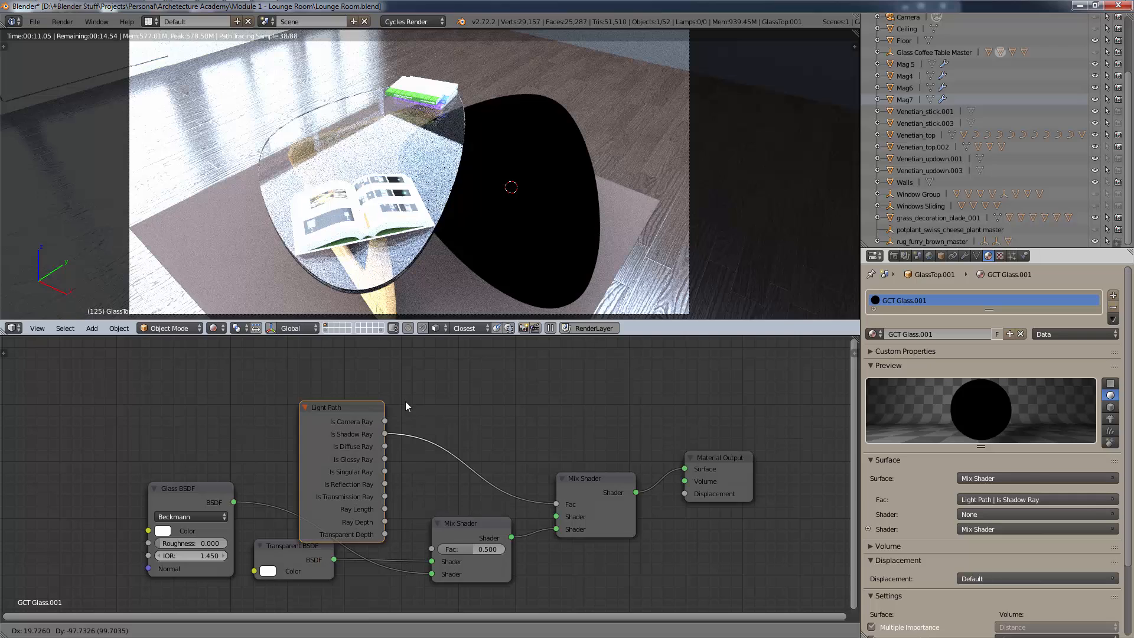
pyautogui.click(383, 373)
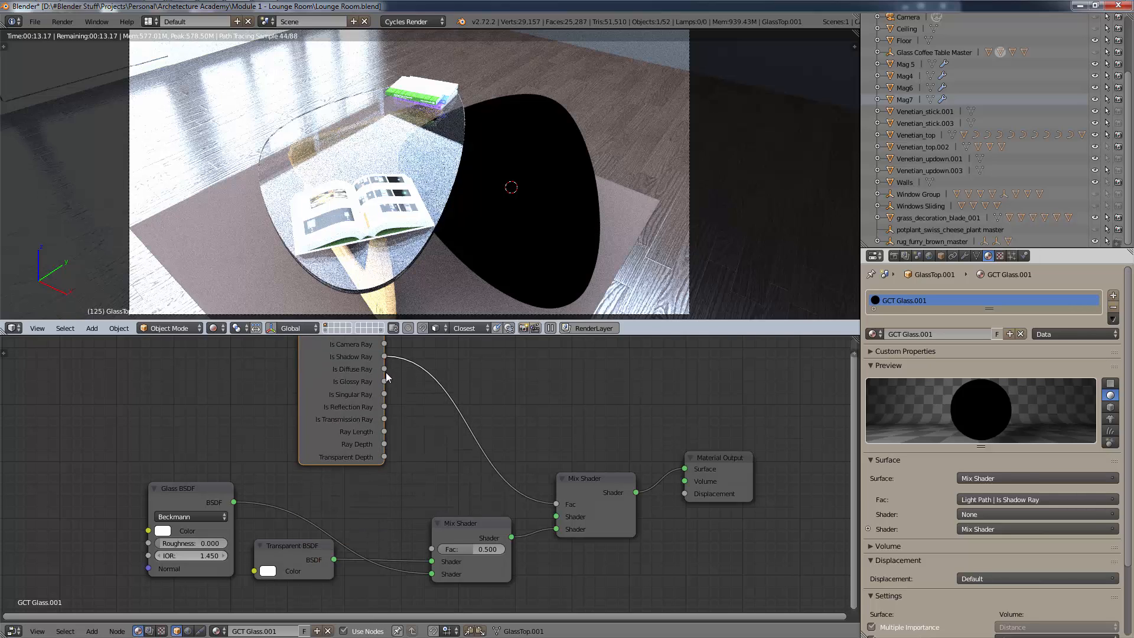
pyautogui.hotkey('ctrl', 'z')
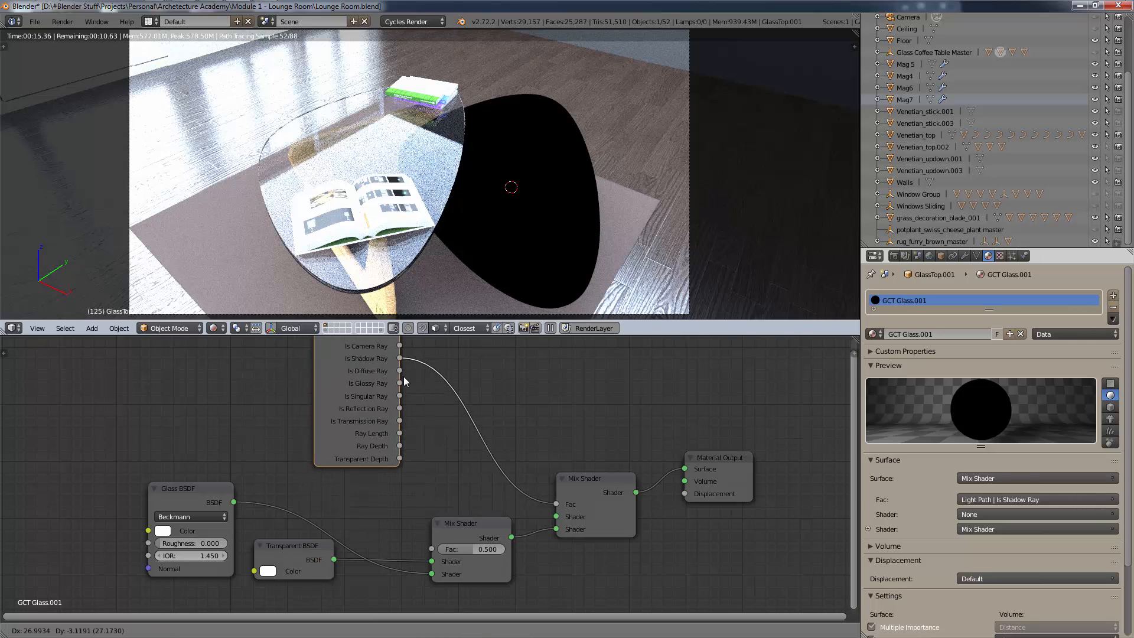
pyautogui.moveTo(370, 380); pyautogui.dragTo(461, 580)
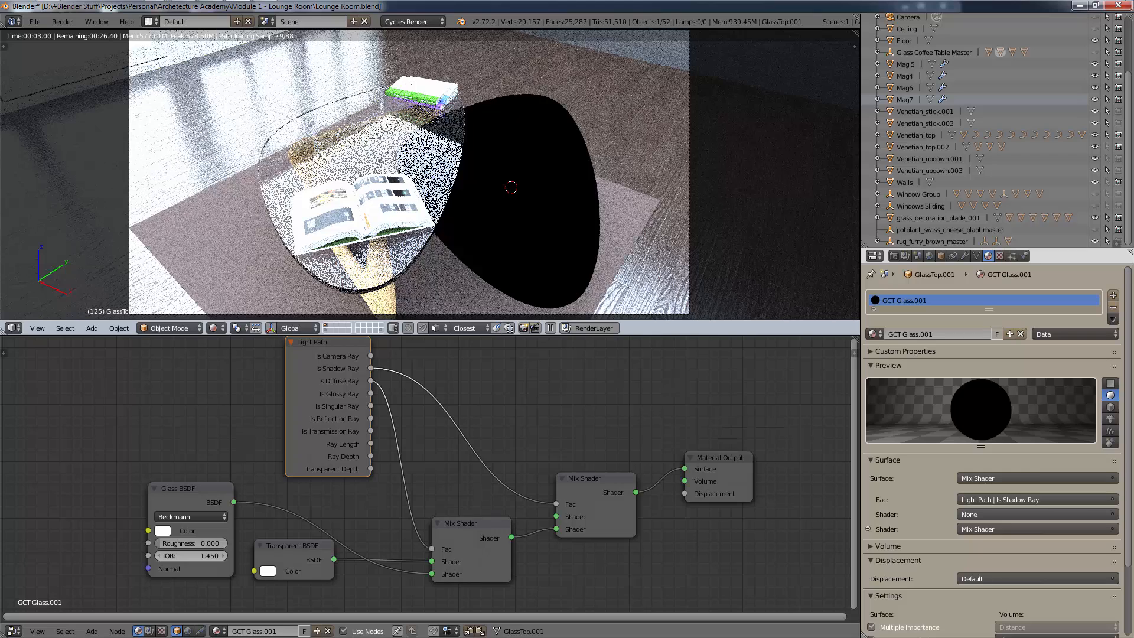
pyautogui.scroll(-1, 726, 464)
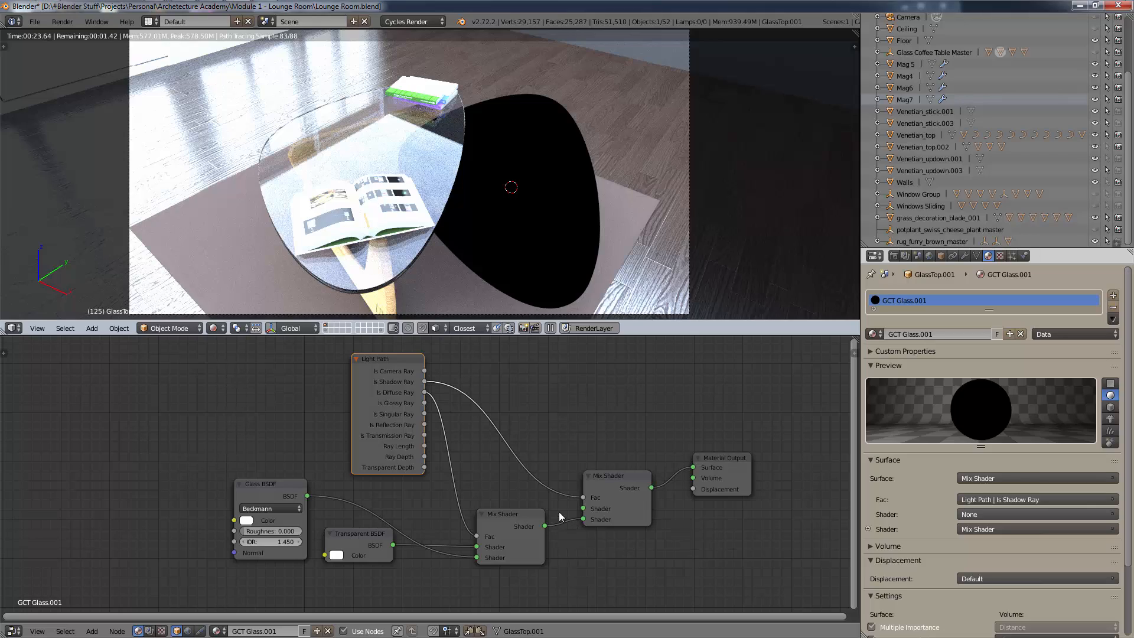
# Rewire Is Diffuse Ray to the final Mix Shader's Fac, Is Shadow Ray to the first one's Fac, and the first Mix Shader into the final one's first shader input
pyautogui.keyDown('ctrl'); pyautogui.moveTo(561, 539); pyautogui.dragTo(564, 623); pyautogui.keyUp('ctrl')
pyautogui.keyDown('ctrl'); pyautogui.moveTo(577, 473); pyautogui.dragTo(583, 631); pyautogui.keyUp('ctrl')
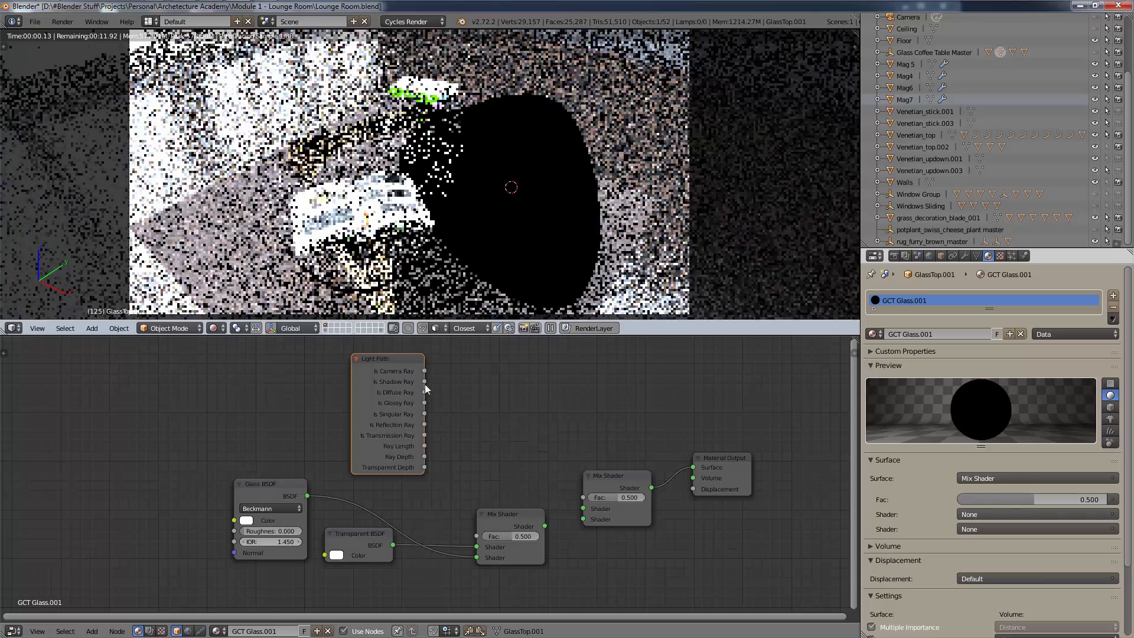
pyautogui.moveTo(424, 392); pyautogui.dragTo(583, 497)
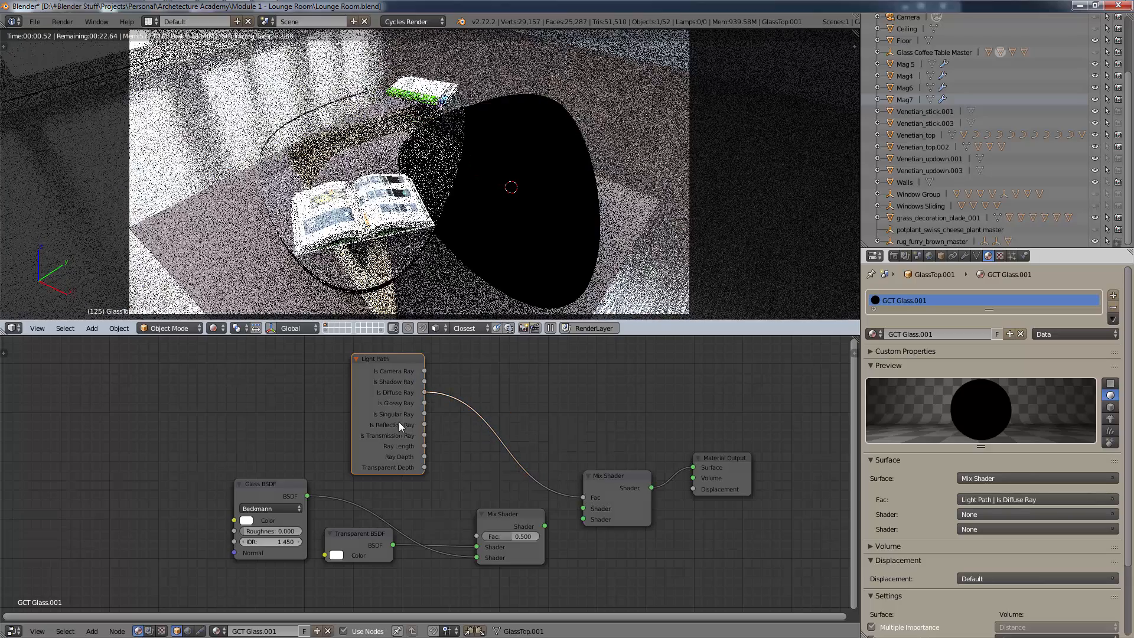
pyautogui.moveTo(424, 382); pyautogui.dragTo(476, 536)
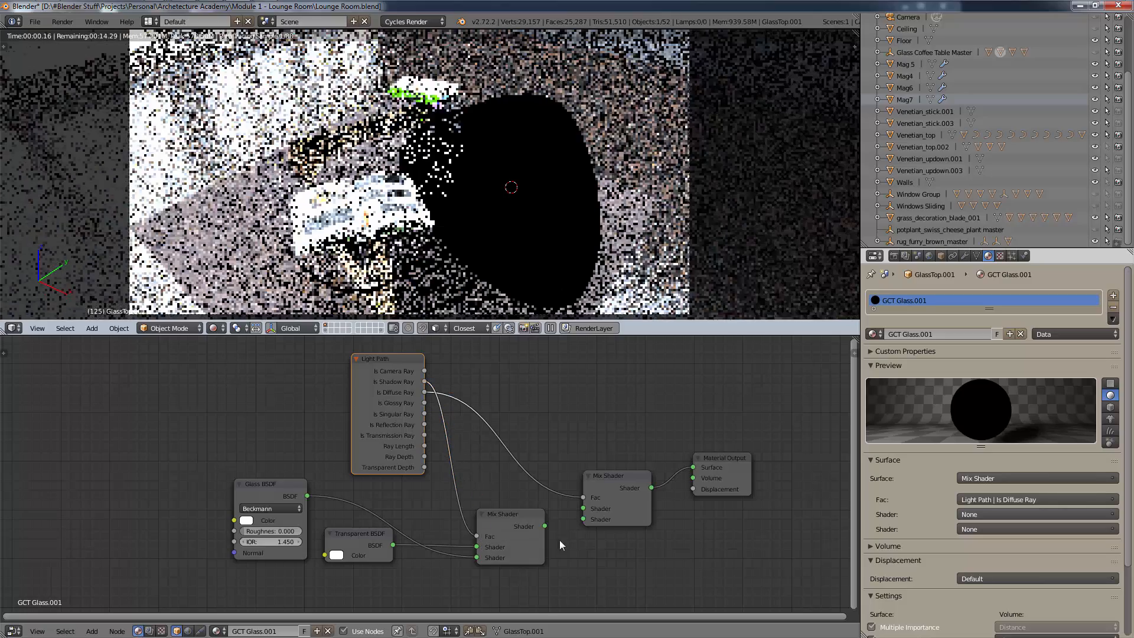
pyautogui.moveTo(544, 526); pyautogui.dragTo(583, 509)
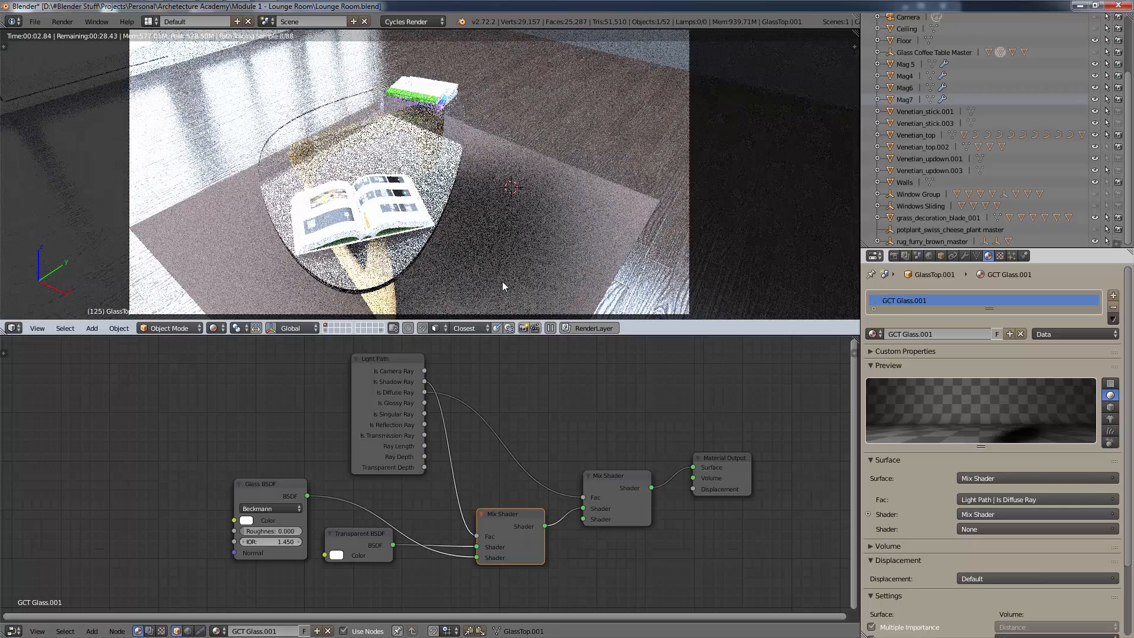
# Darken the Transparent BSDF's colour slightly to a light grey and check the Glass BSDF's colour
pyautogui.click(339, 557)
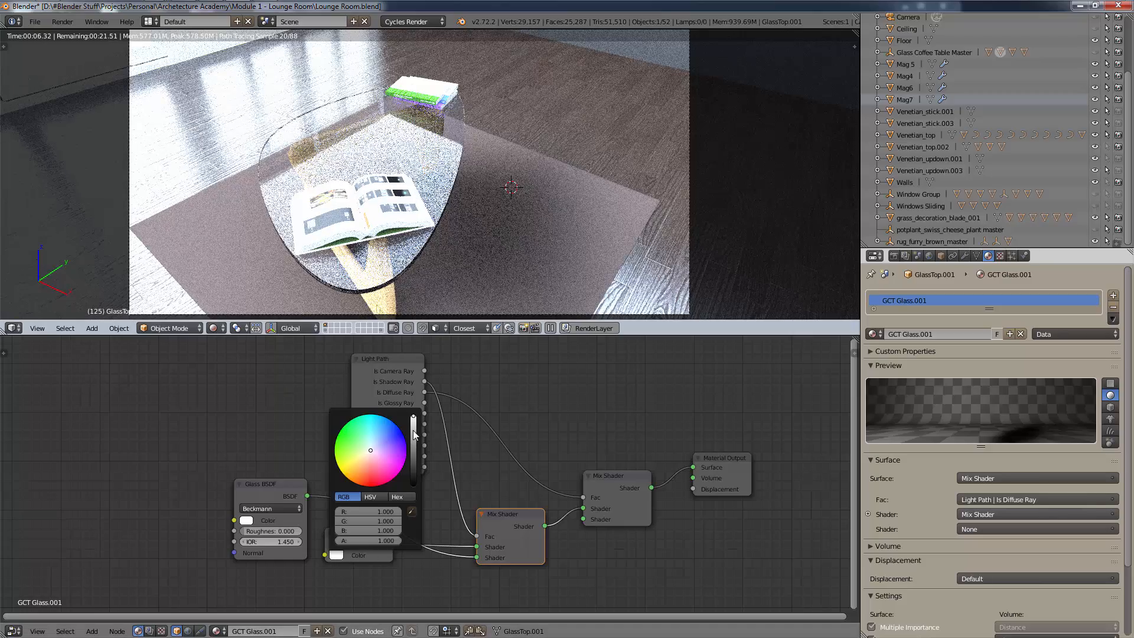
pyautogui.moveTo(413, 436); pyautogui.dragTo(413, 418)
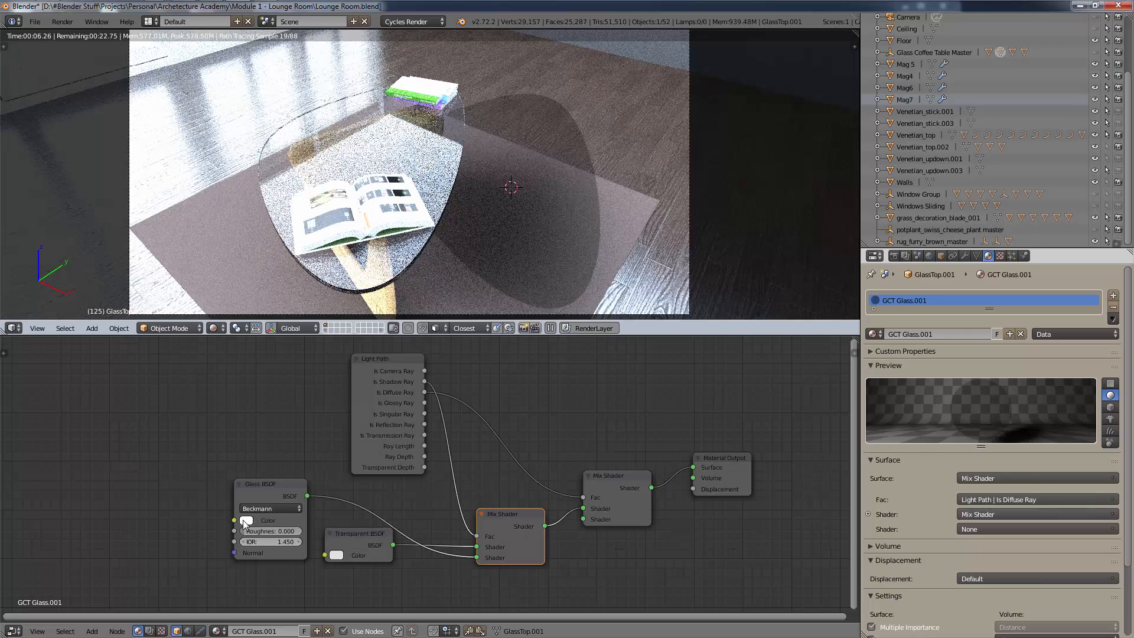
pyautogui.click(246, 520)
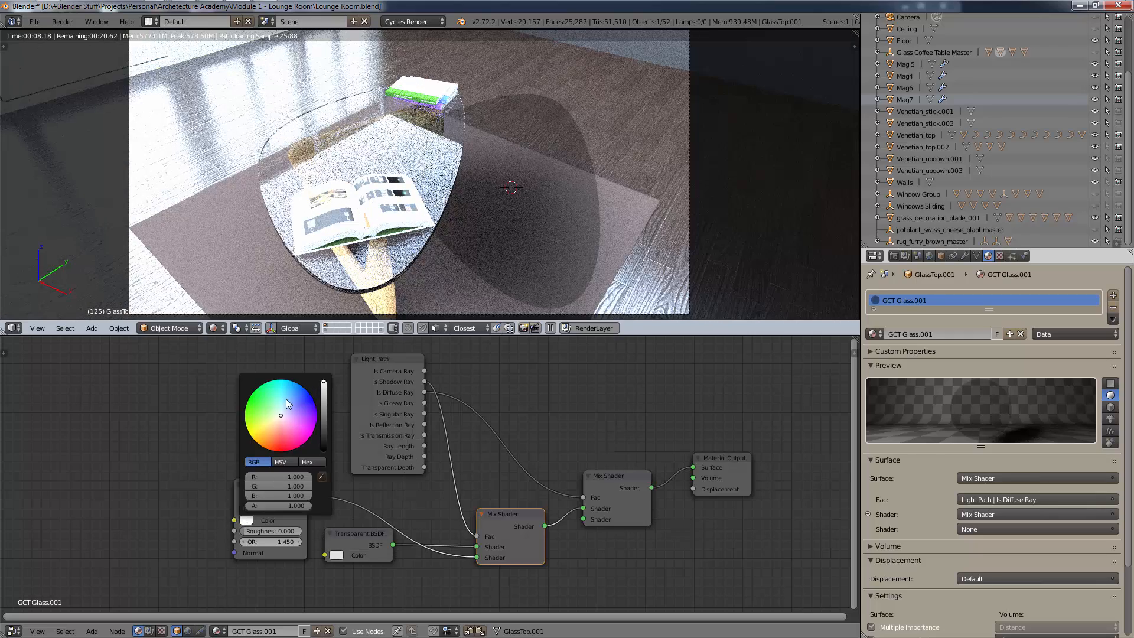
pyautogui.moveTo(284, 418); pyautogui.dragTo(280, 413)
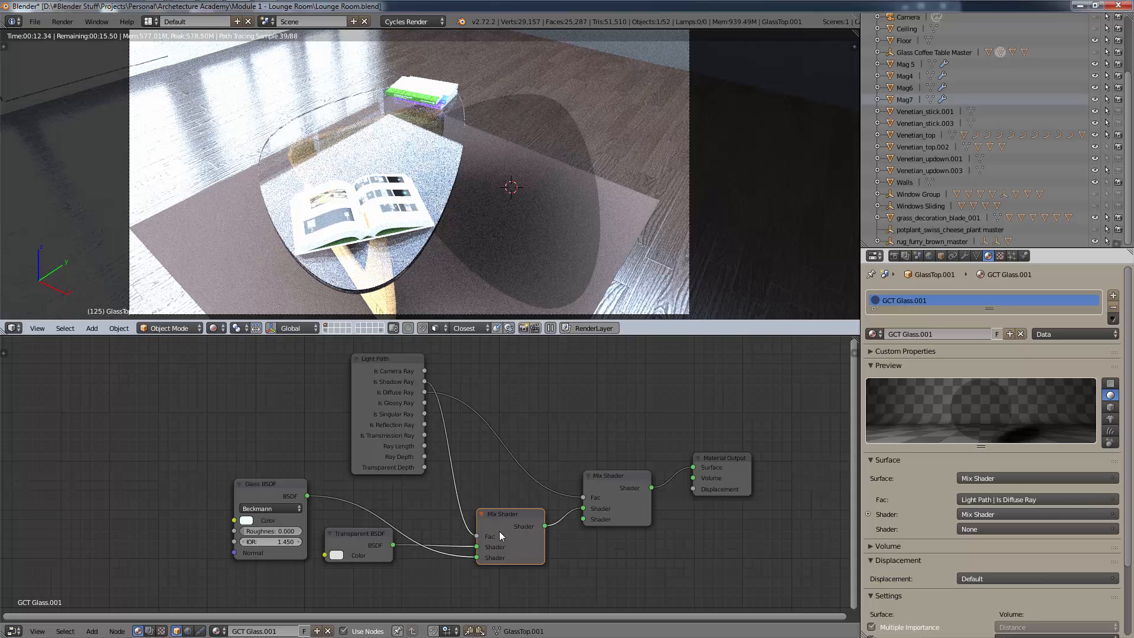
pyautogui.rightClick(346, 534)
pyautogui.rightClick(280, 491)
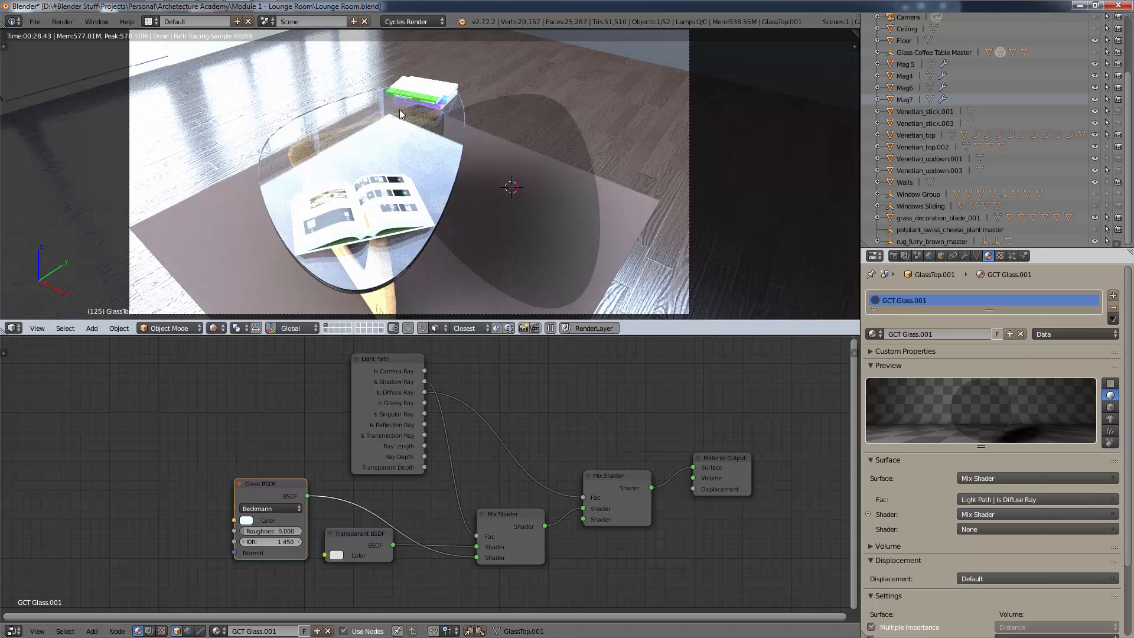
# Select the other table's glass top and examine the colours of its Glass BSDF and Transparent BSDF
pyautogui.rightClick(425, 176)
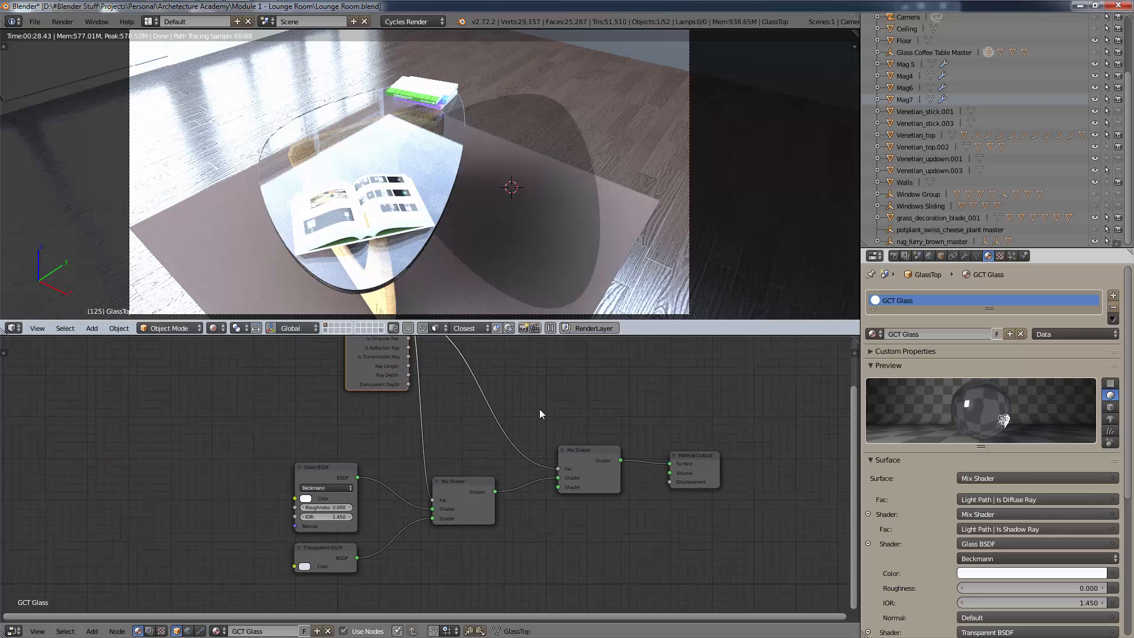
pyautogui.moveTo(540, 408); pyautogui.dragTo(594, 438, button='middle')
pyautogui.scroll(-1, 594, 438)
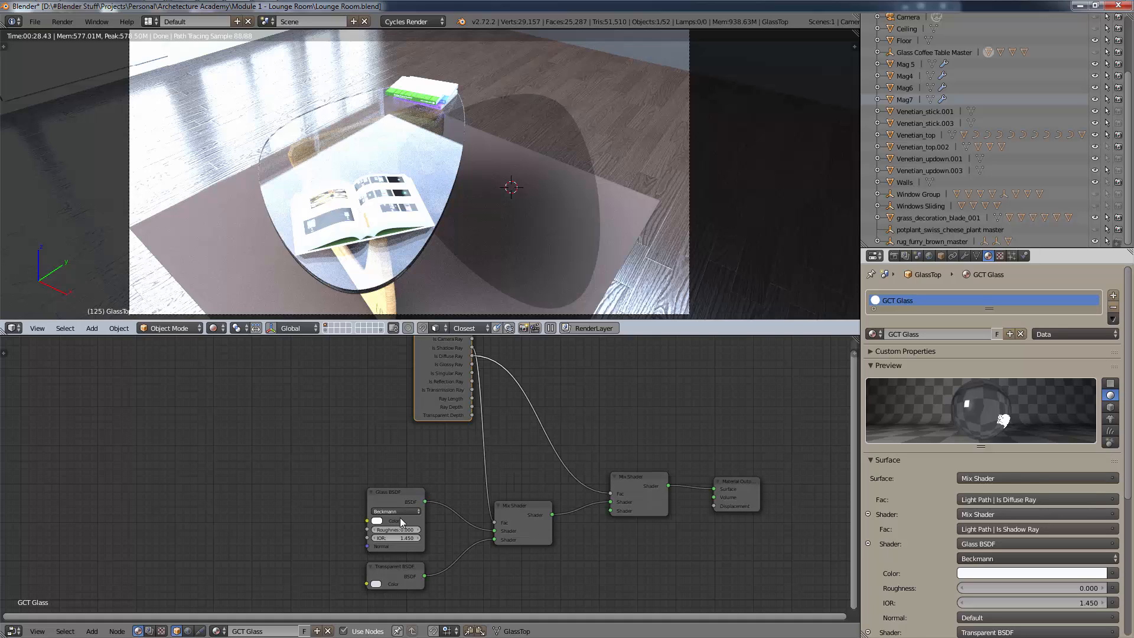
pyautogui.click(383, 501)
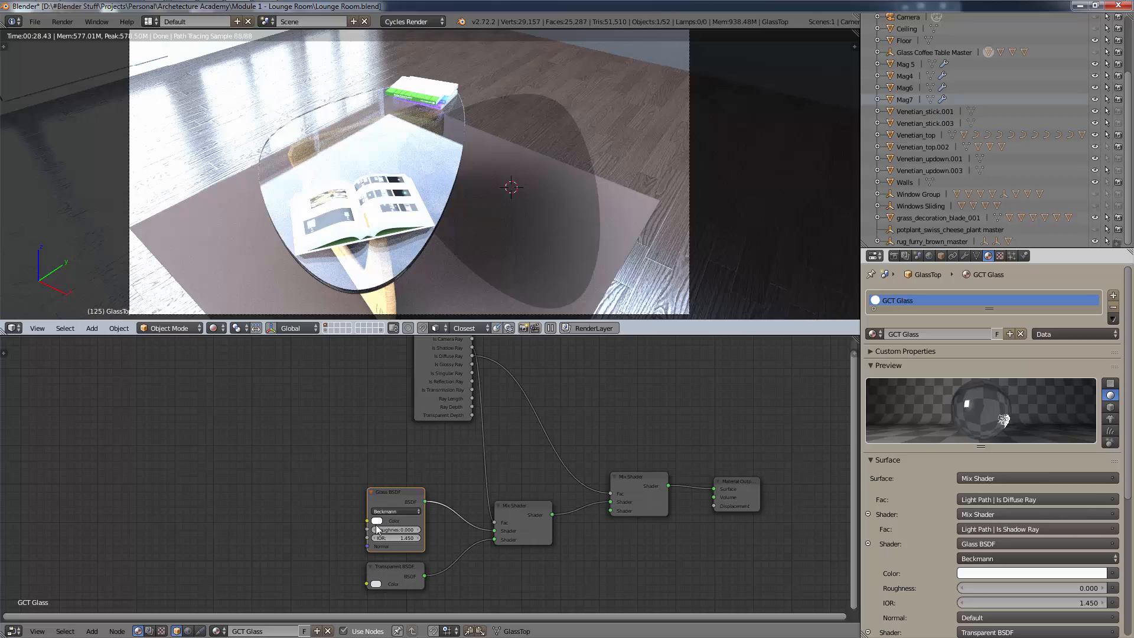
pyautogui.click(377, 521)
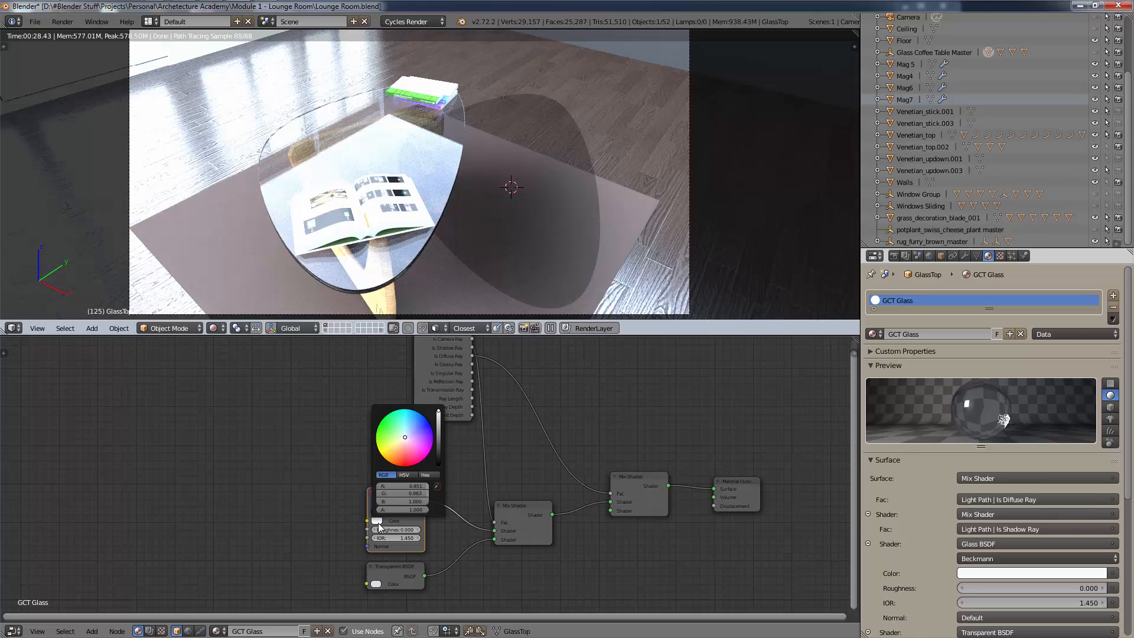
pyautogui.click(376, 522)
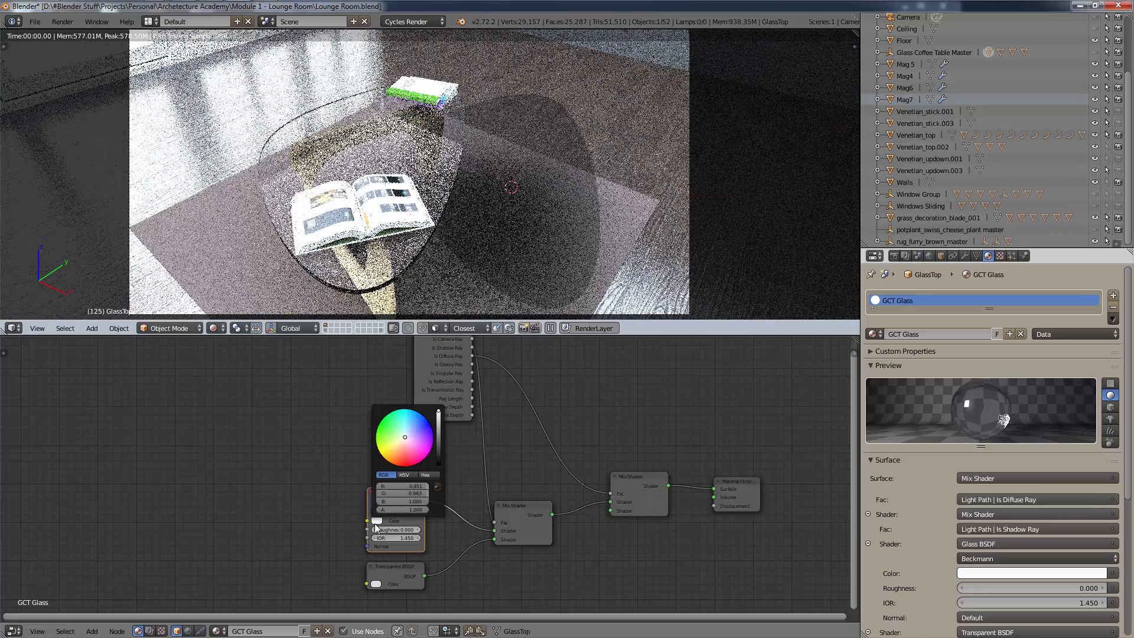
pyautogui.click(376, 583)
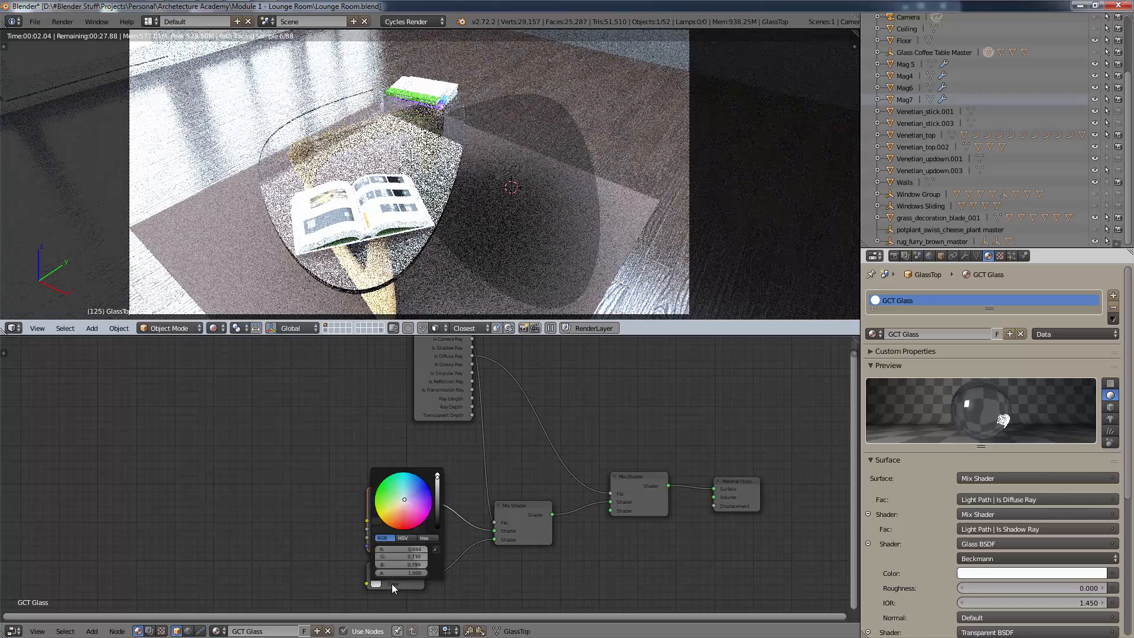
pyautogui.click(380, 583)
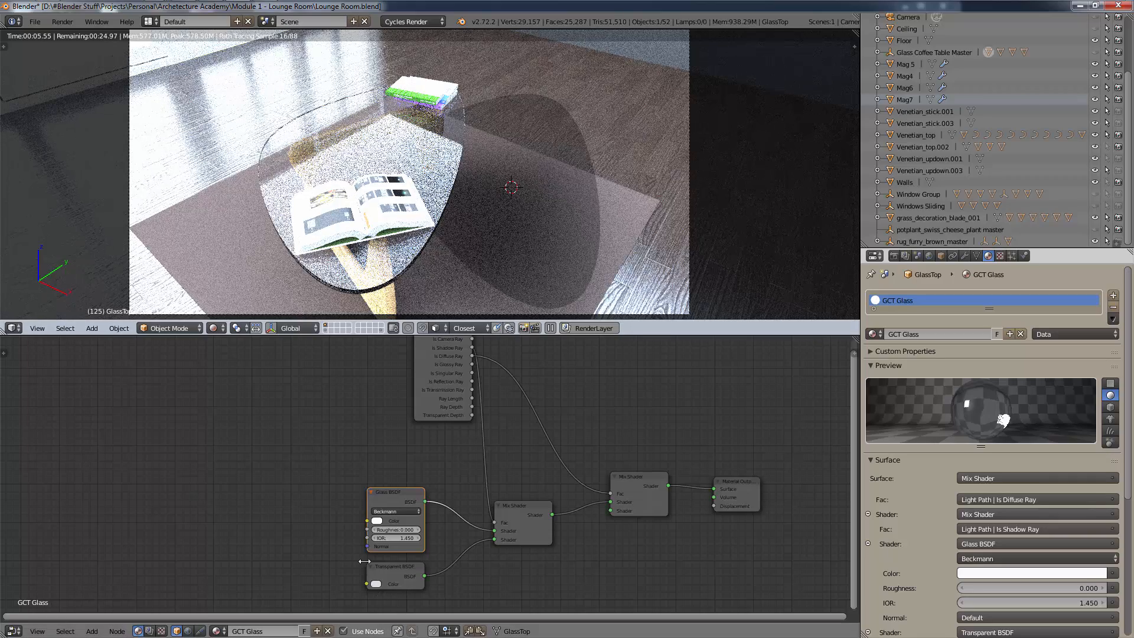
# Tint the Glass BSDF's colour in the GCT Glass material to a very pale cyan
pyautogui.click(377, 521)
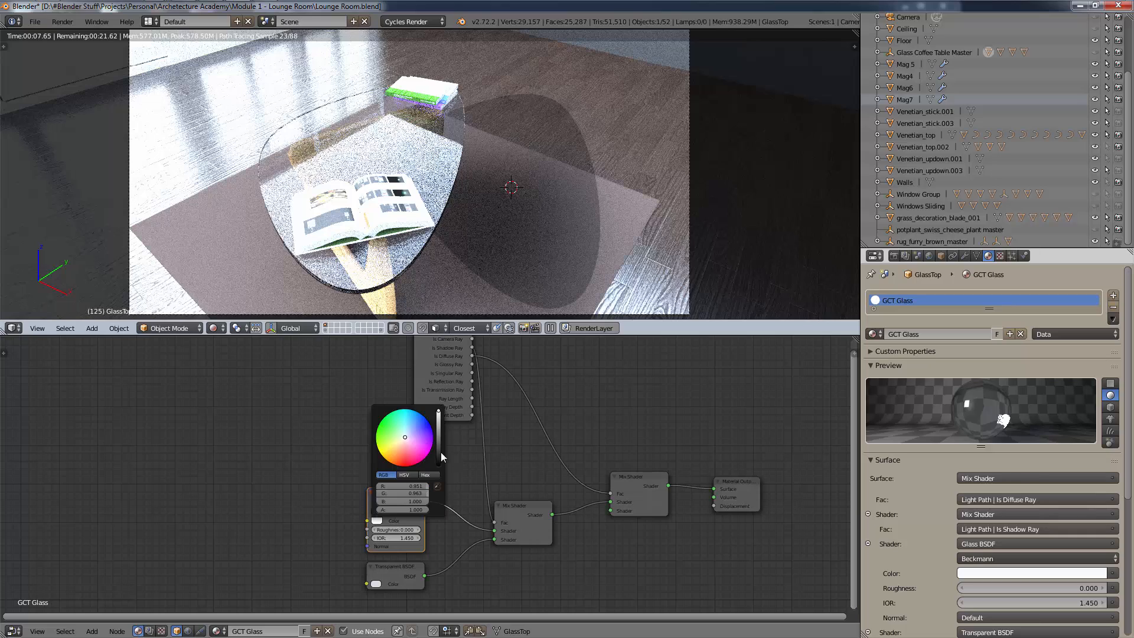
pyautogui.click(405, 434)
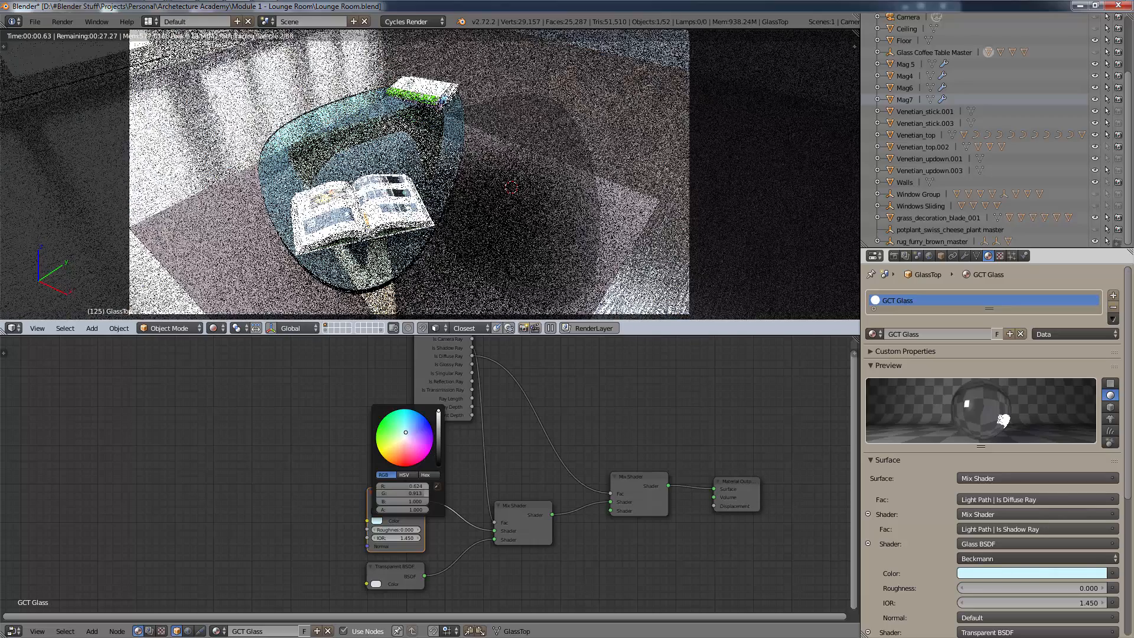
pyautogui.click(406, 433)
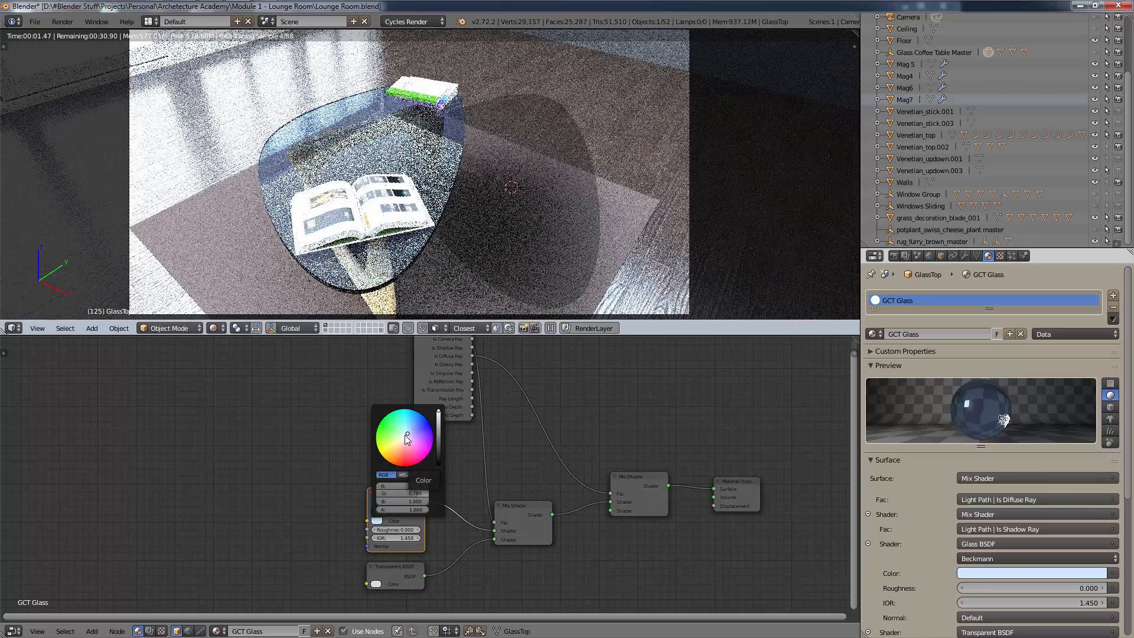
pyautogui.click(405, 434)
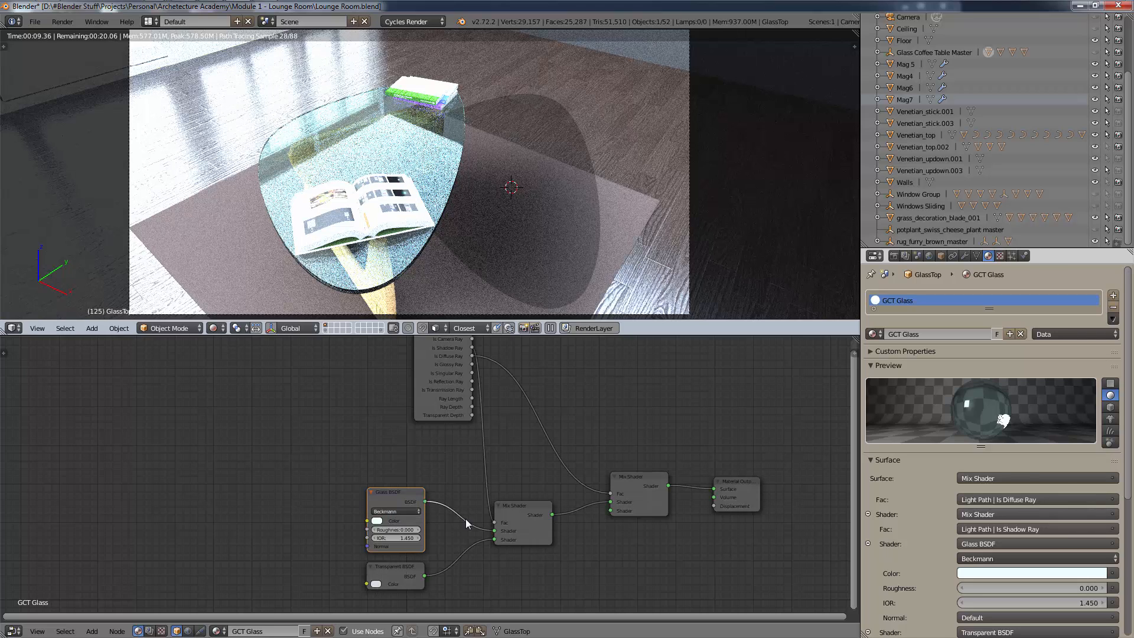
# Try blue and pale yellow tints for the Transparent BSDF's colour
pyautogui.click(376, 584)
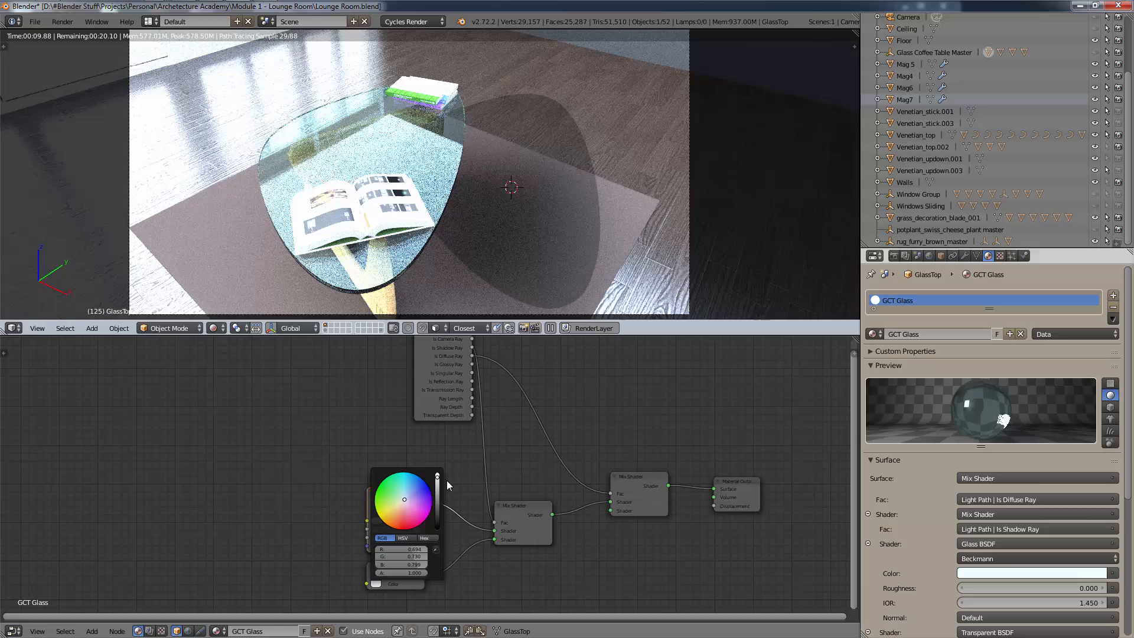
pyautogui.click(405, 496)
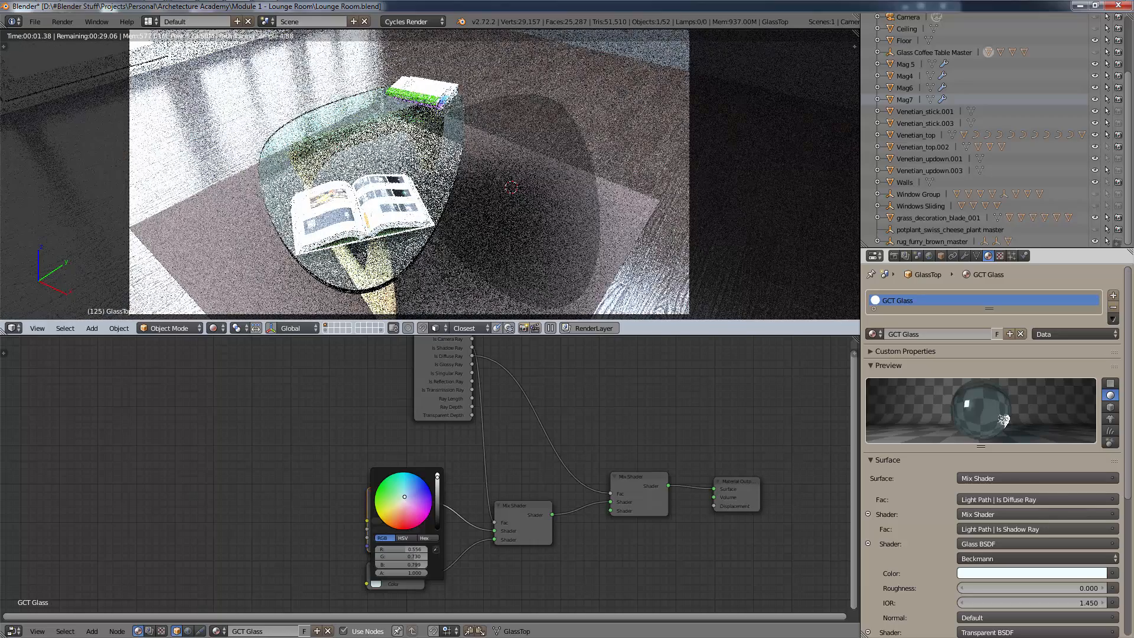
pyautogui.moveTo(405, 496); pyautogui.dragTo(410, 493)
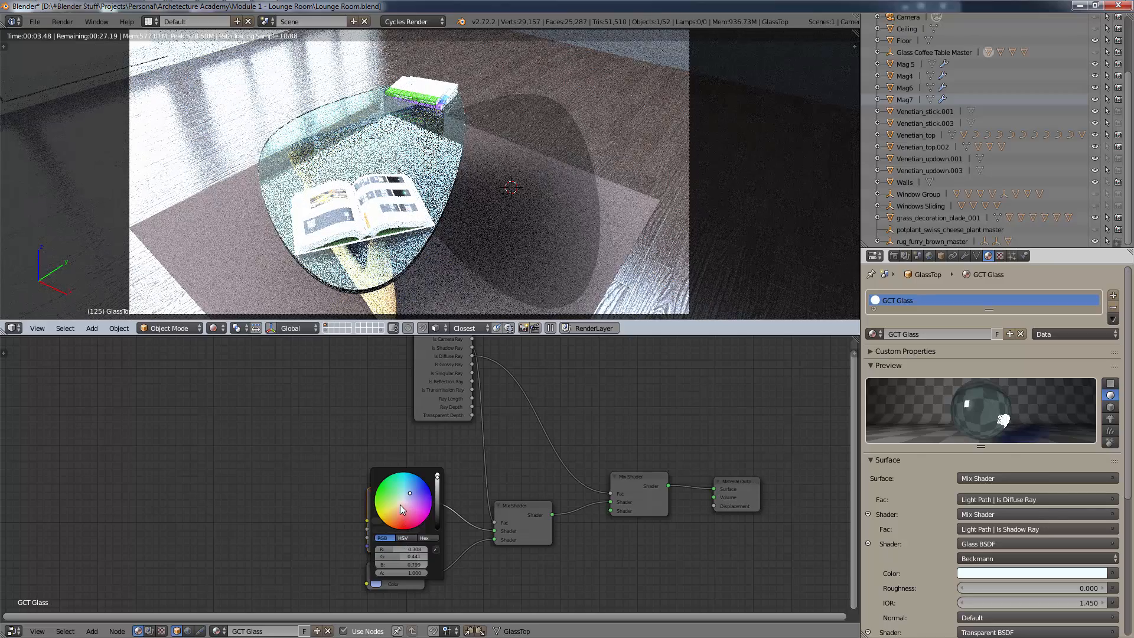
pyautogui.click(400, 508)
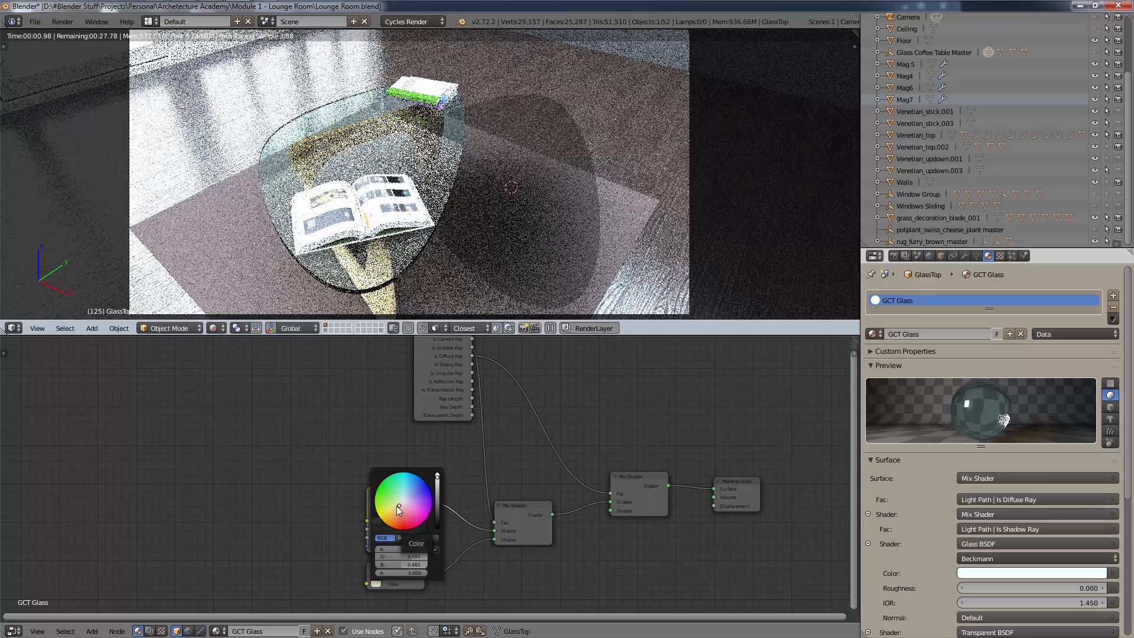
pyautogui.click(396, 505)
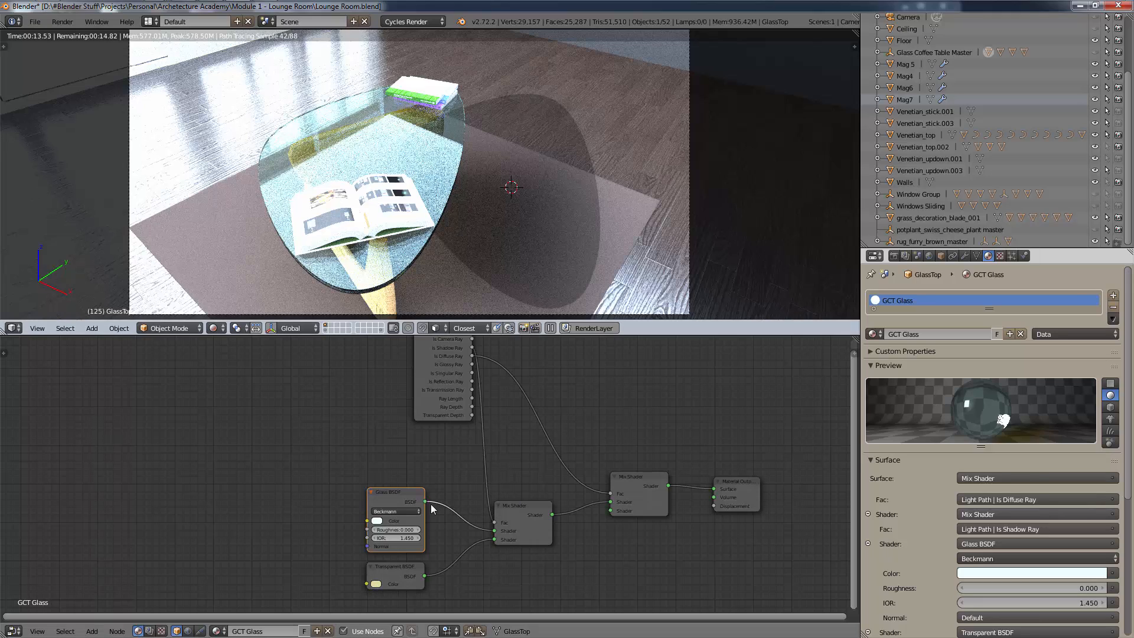
# Set the Transparent BSDF's colour to a saturated red at full brightness (R 1.000, G 0.006, B 0.069)
pyautogui.moveTo(412, 509); pyautogui.dragTo(410, 526)
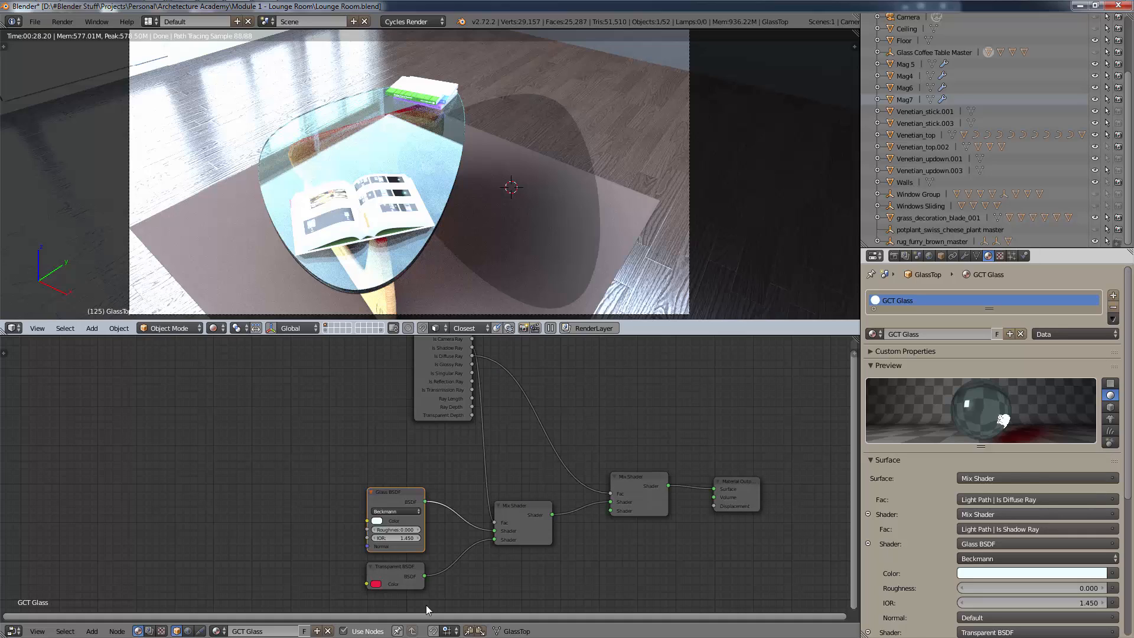
pyautogui.click(376, 583)
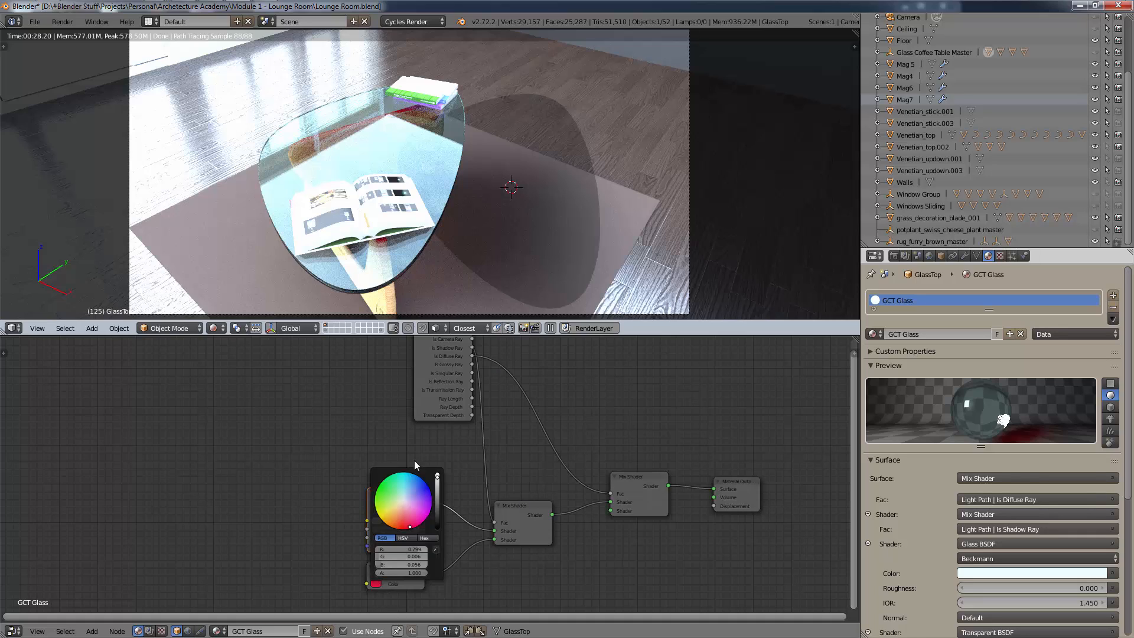
pyautogui.moveTo(437, 483); pyautogui.dragTo(438, 474)
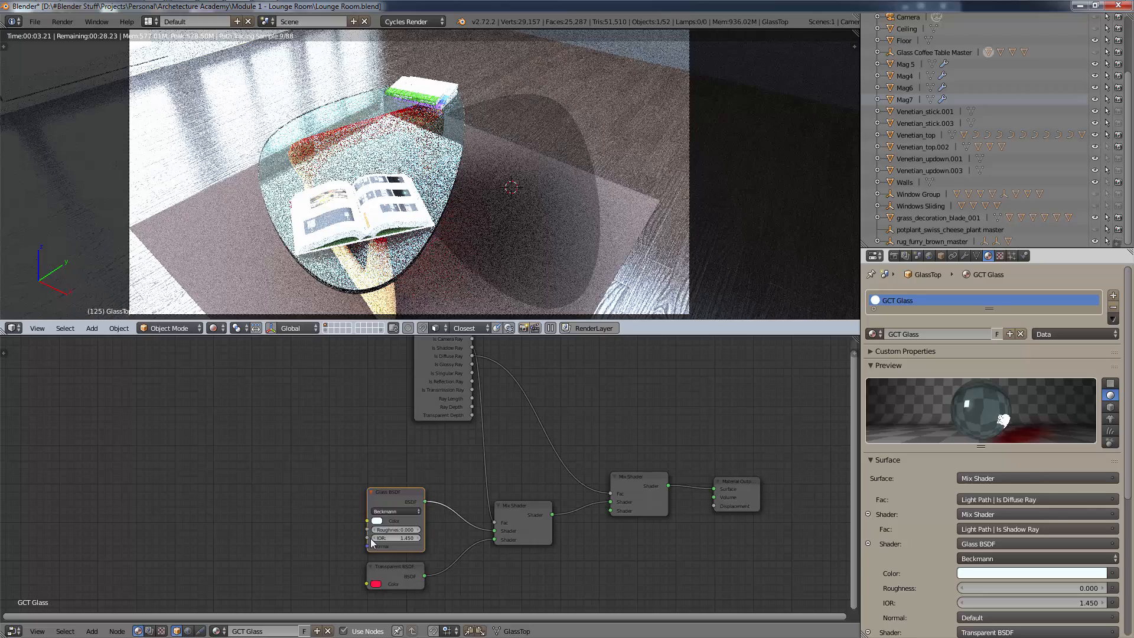
pyautogui.click(377, 521)
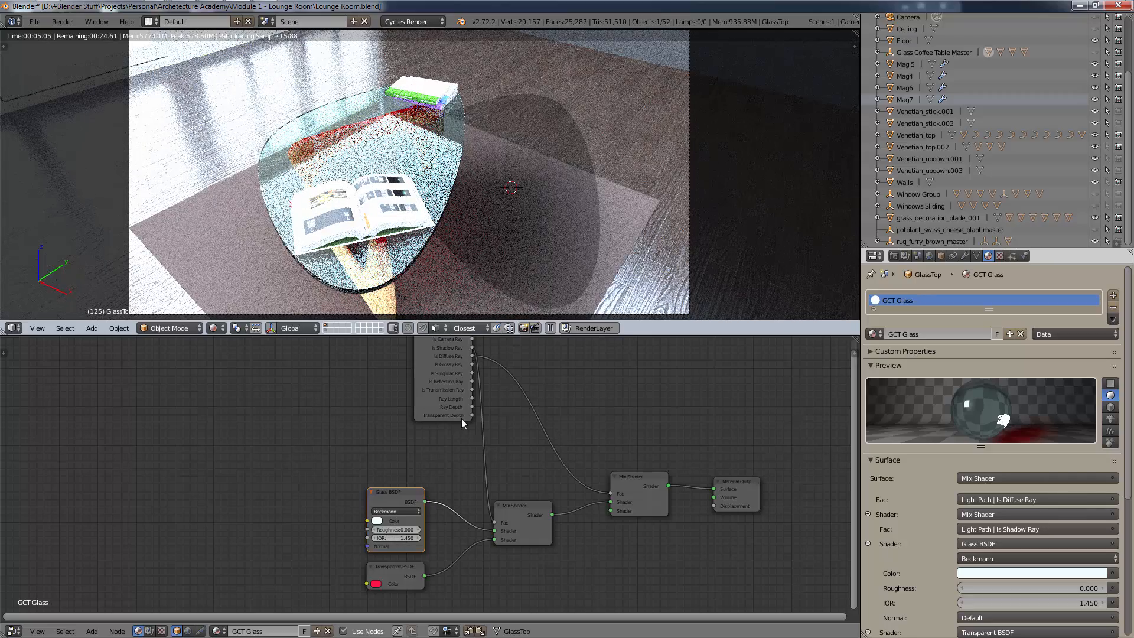
# Reposition the Light Path node above the Glass BSDF so that its links to both Mix Shaders are easy to follow
pyautogui.click(434, 349)
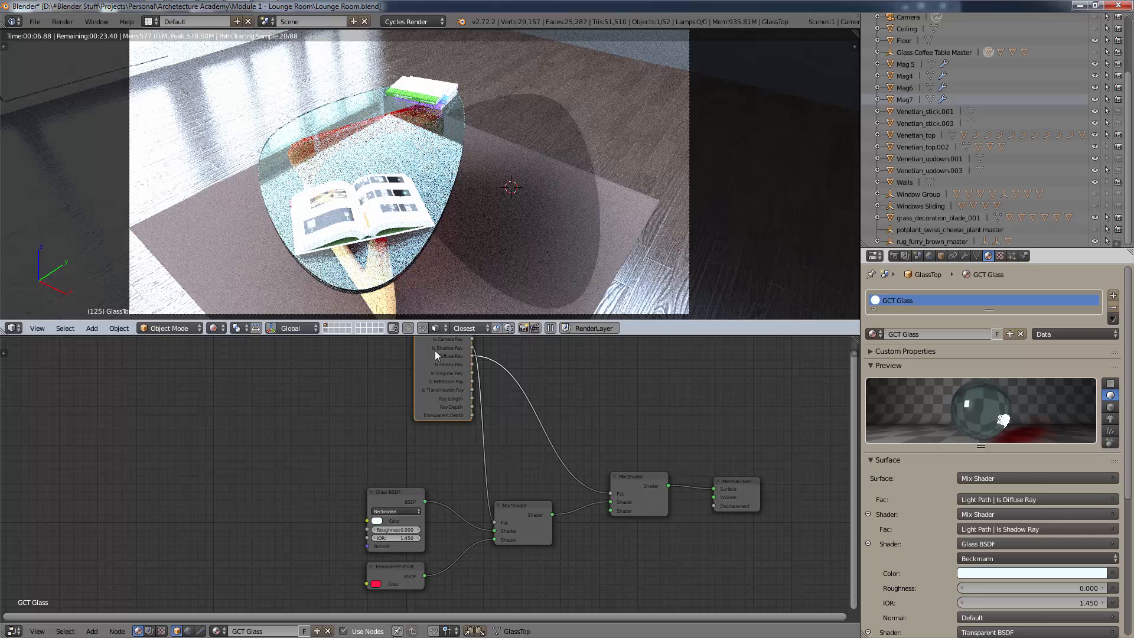
pyautogui.moveTo(448, 412); pyautogui.dragTo(460, 483)
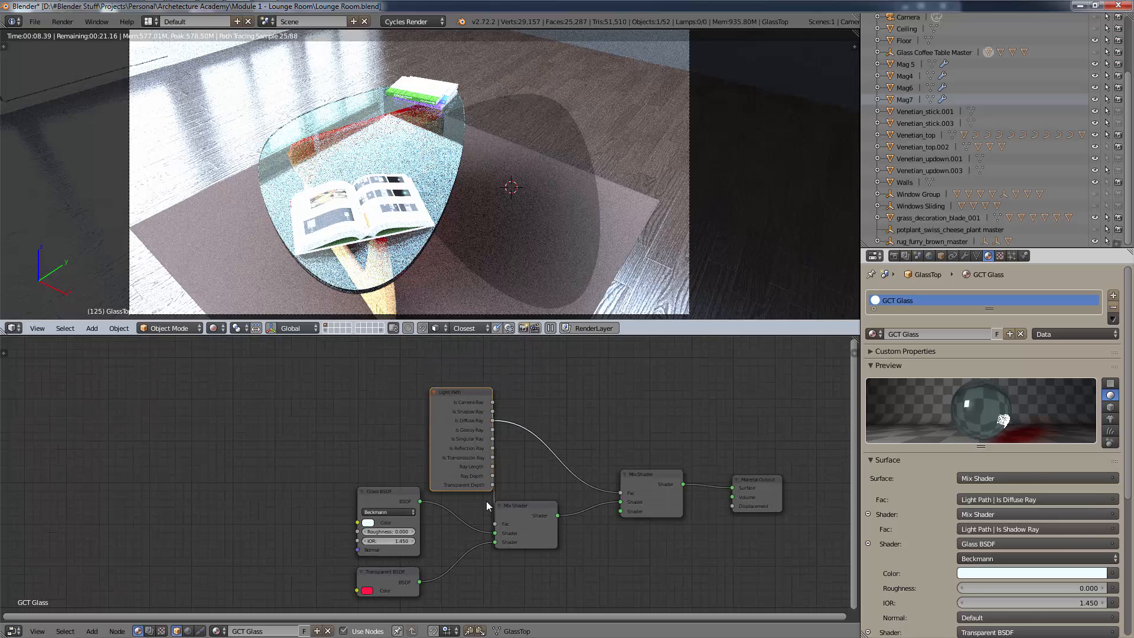
pyautogui.scroll(1, 487, 501)
pyautogui.scroll(1, 486, 500)
pyautogui.moveTo(487, 501); pyautogui.dragTo(407, 480, button='middle')
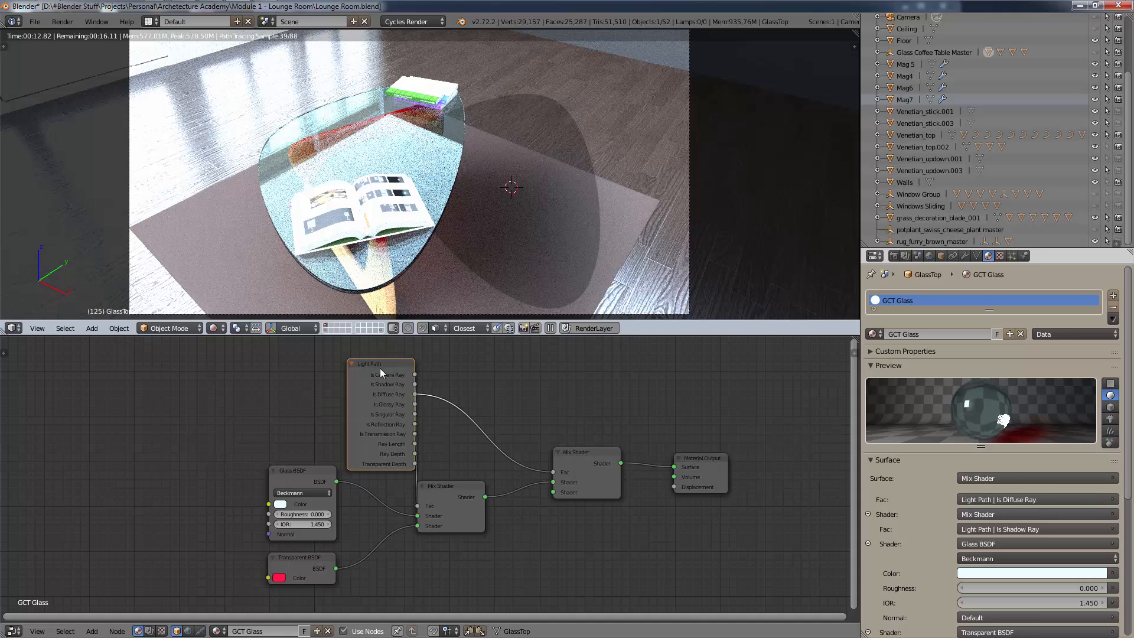
pyautogui.moveTo(380, 368); pyautogui.dragTo(338, 363)
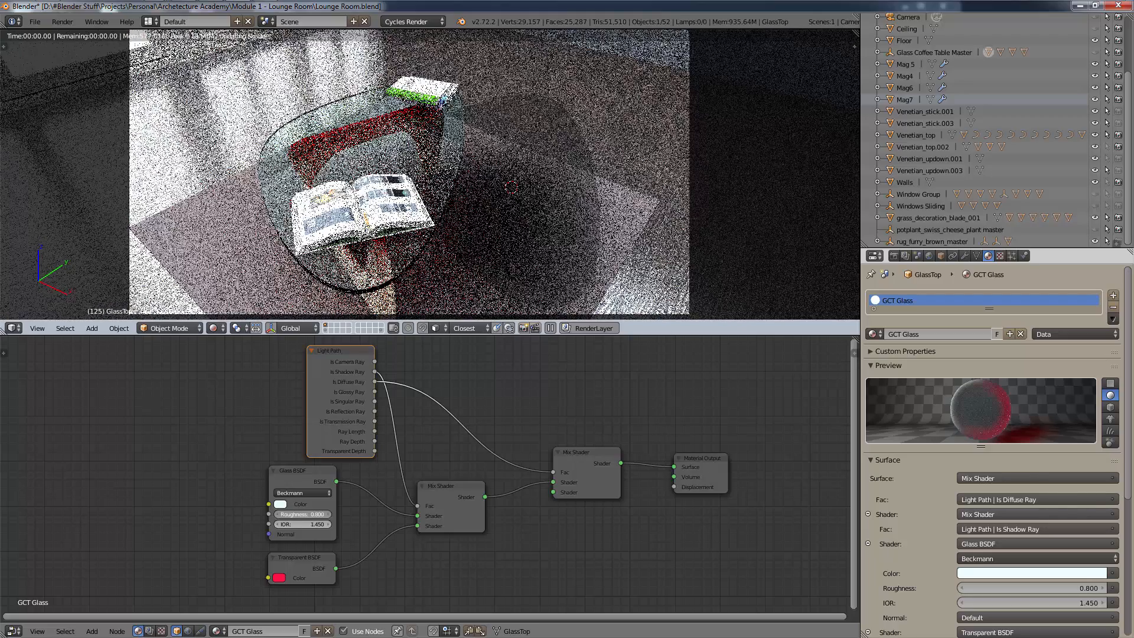
# Set the Glass BSDF's roughness to 1.000 and the Transparent BSDF's colour to white
pyautogui.moveTo(302, 514); pyautogui.dragTo(331, 514)
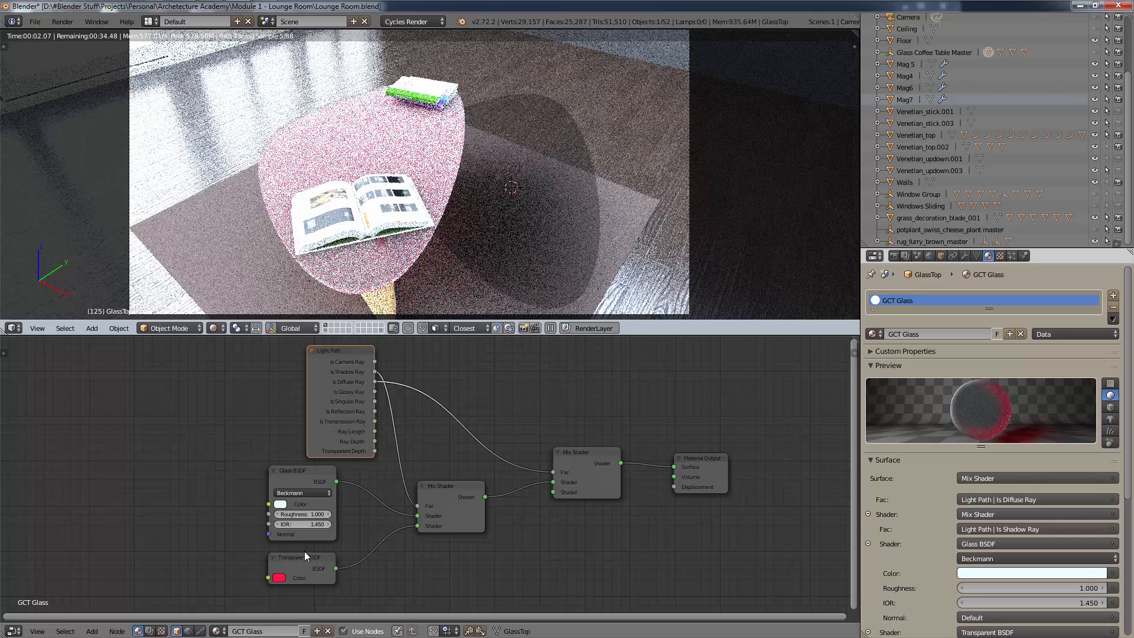
pyautogui.click(278, 579)
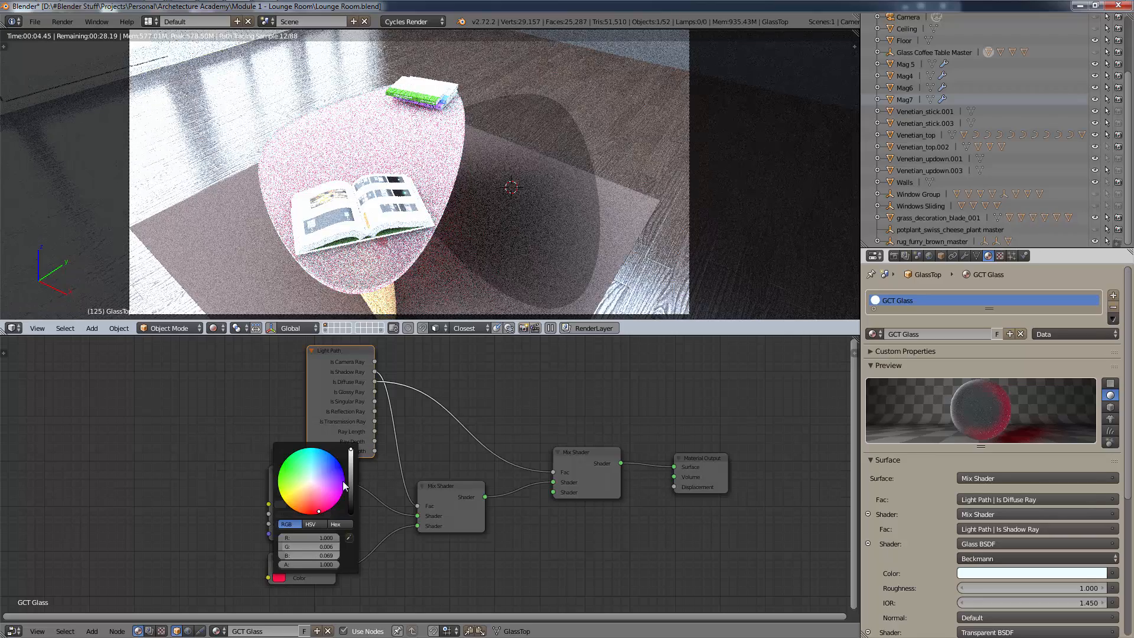
pyautogui.moveTo(299, 547); pyautogui.dragTo(359, 556)
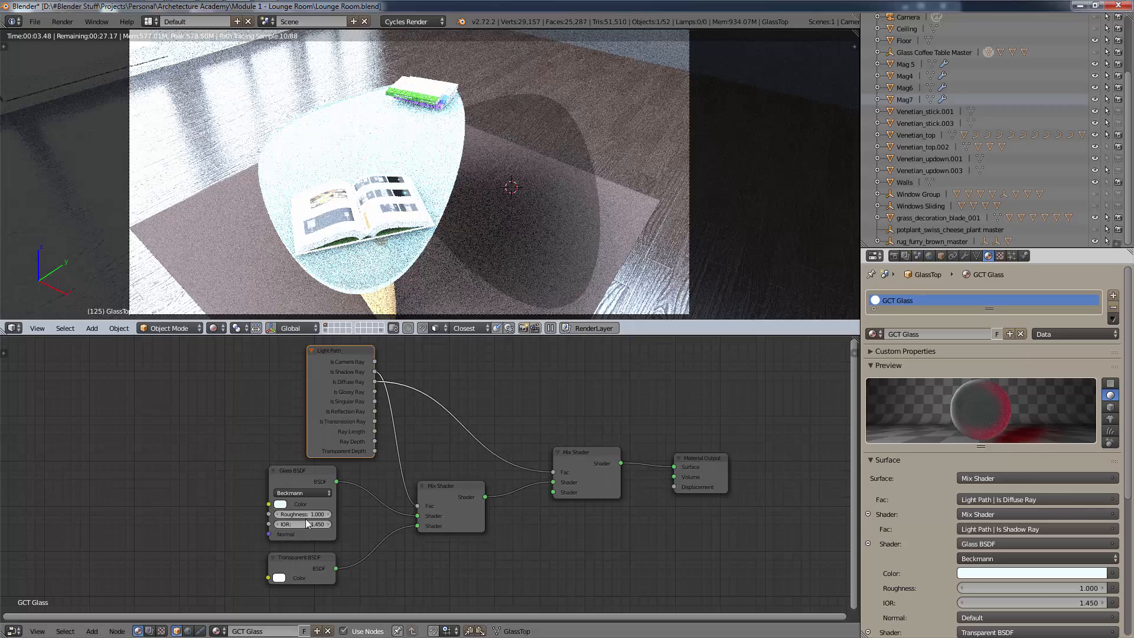
# Try a Glass BSDF roughness of 0.300, and finish with it at 0.000
pyautogui.moveTo(311, 515); pyautogui.dragTo(222, 515)
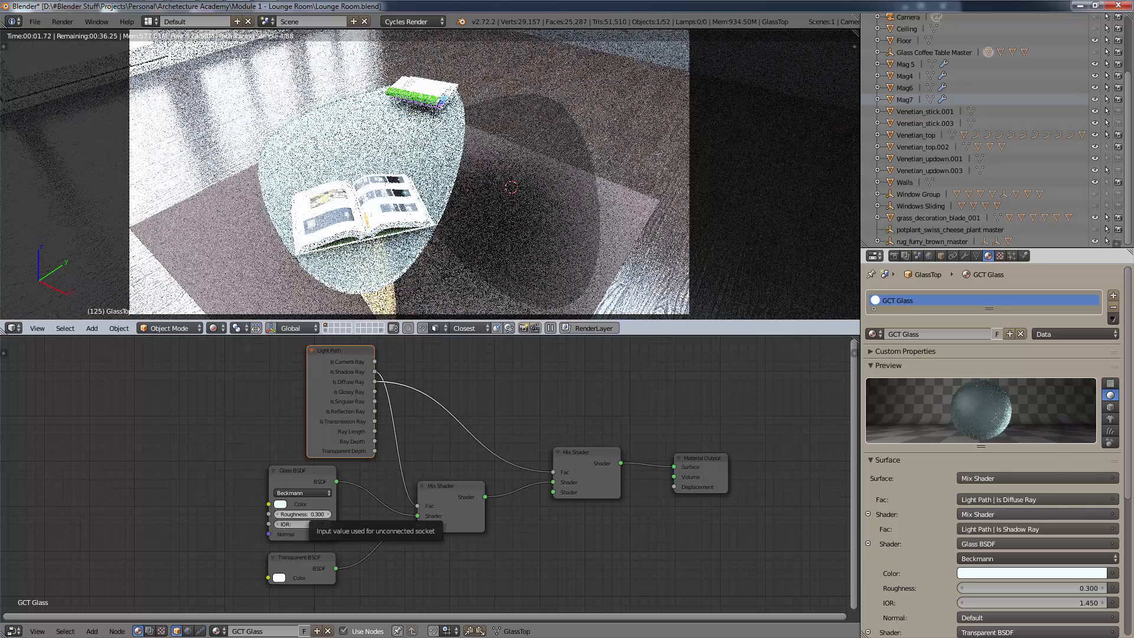
pyautogui.moveTo(302, 514); pyautogui.dragTo(257, 515)
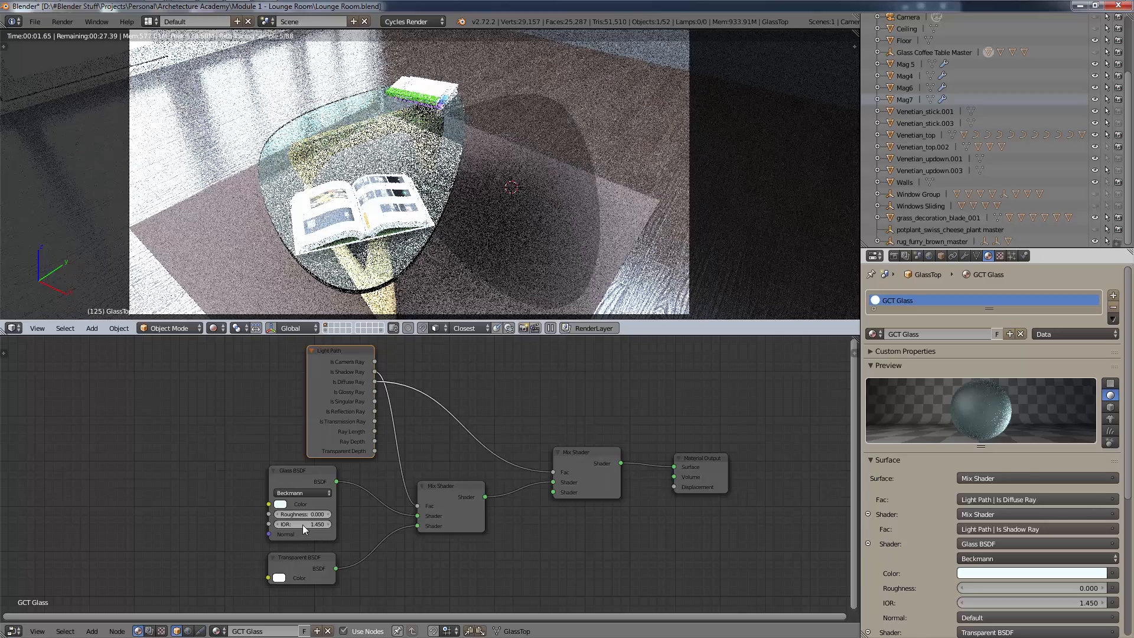
# Try IOR values of 8.750 and 1.000 on the Glass BSDF, and finish with the IOR at 1.500
pyautogui.moveTo(303, 524); pyautogui.dragTo(341, 523)
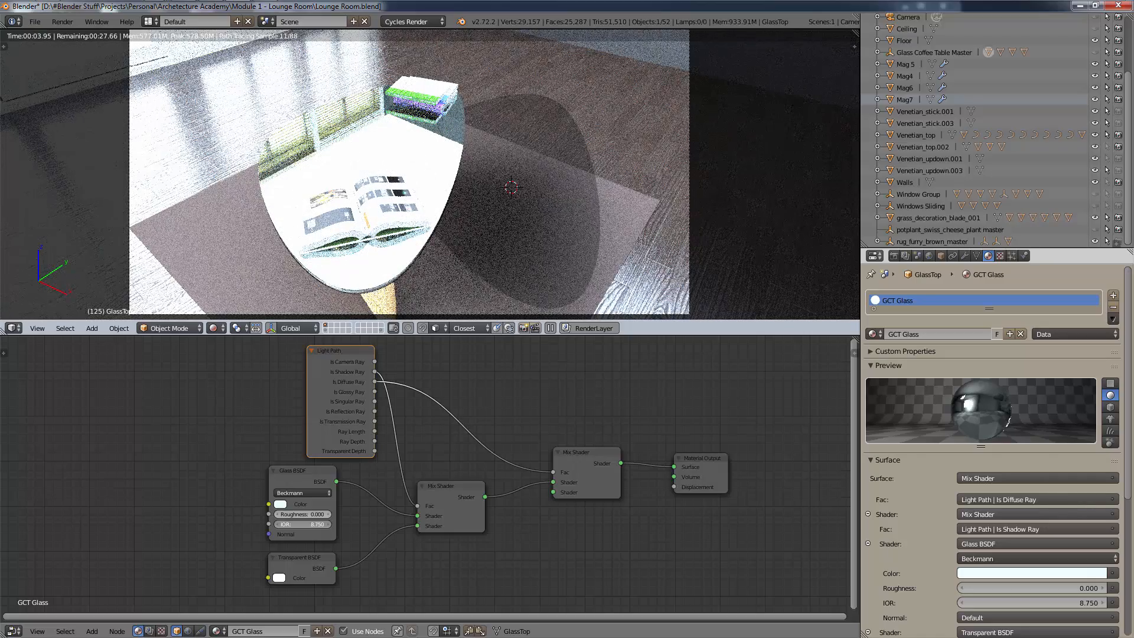
pyautogui.moveTo(303, 524); pyautogui.dragTo(222, 524)
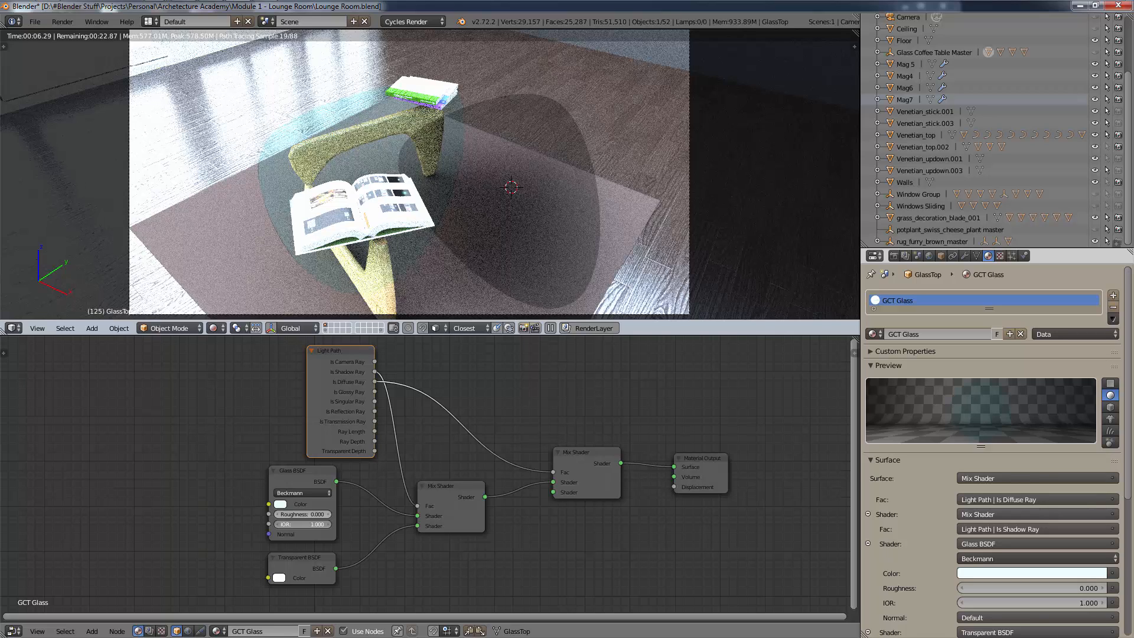
pyautogui.doubleClick(321, 524)
pyautogui.write('1.5')
pyautogui.press('Return')
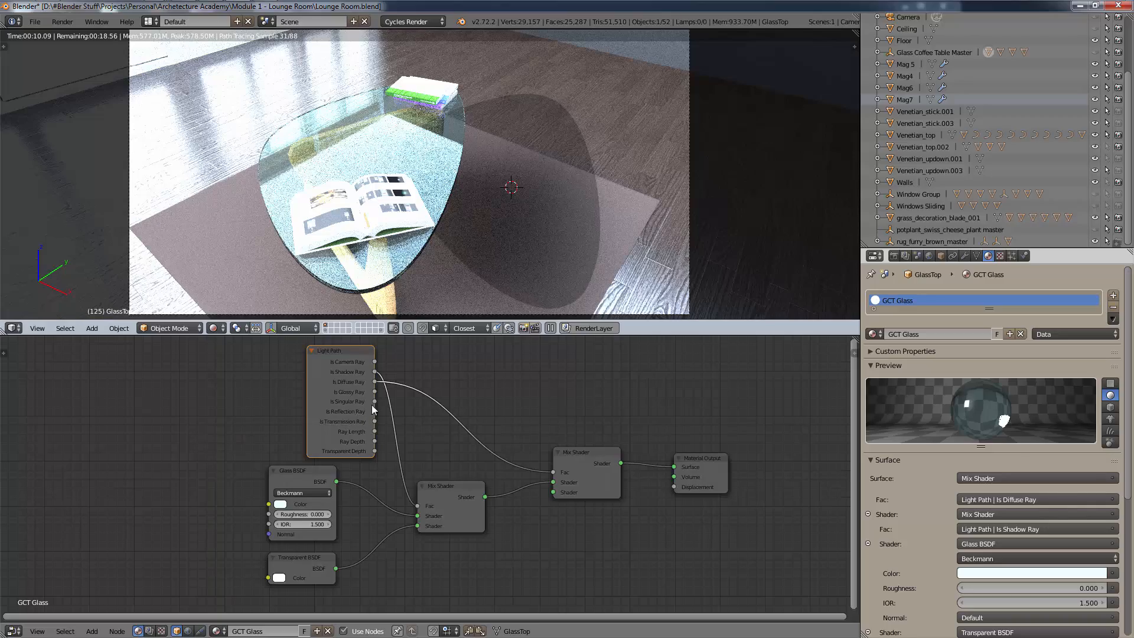
# Set the Glass BSDF's roughness to 0.400 and unlink the Light Path outputs from the factors of both Mix Shaders
pyautogui.moveTo(302, 514); pyautogui.dragTo(331, 515)
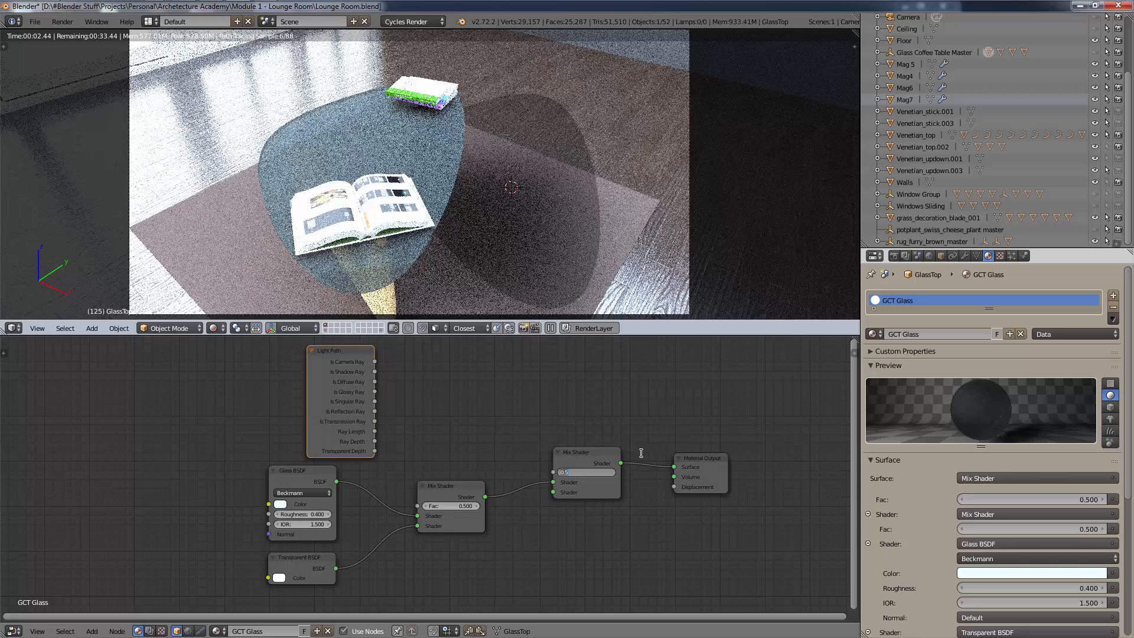
pyautogui.press('Return')
pyautogui.click(594, 470)
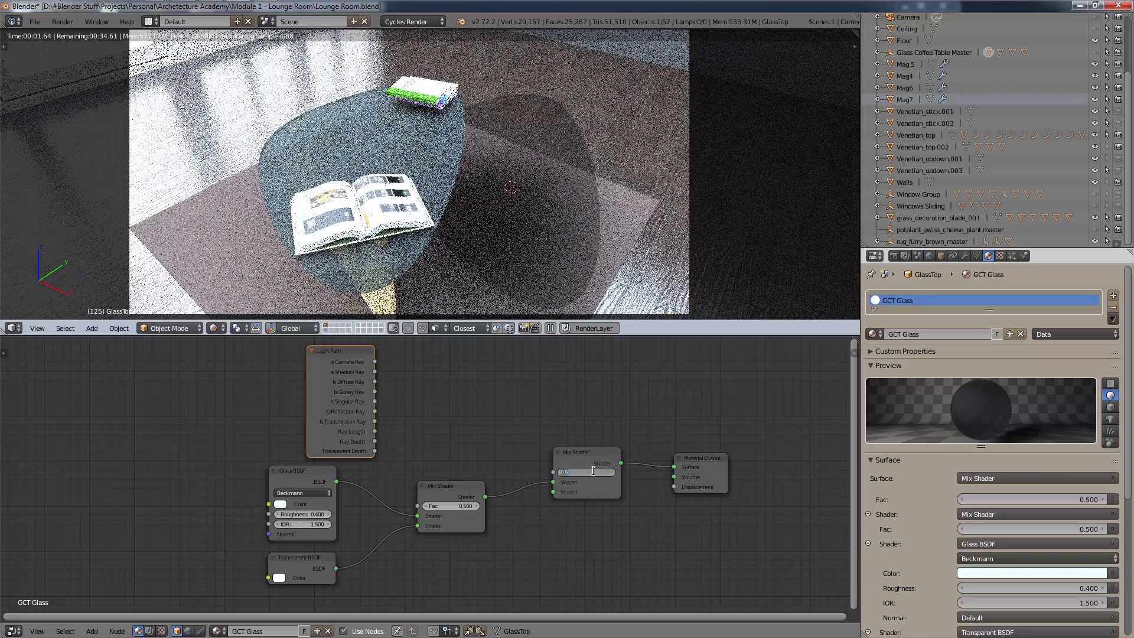
pyautogui.press('BackSpace')
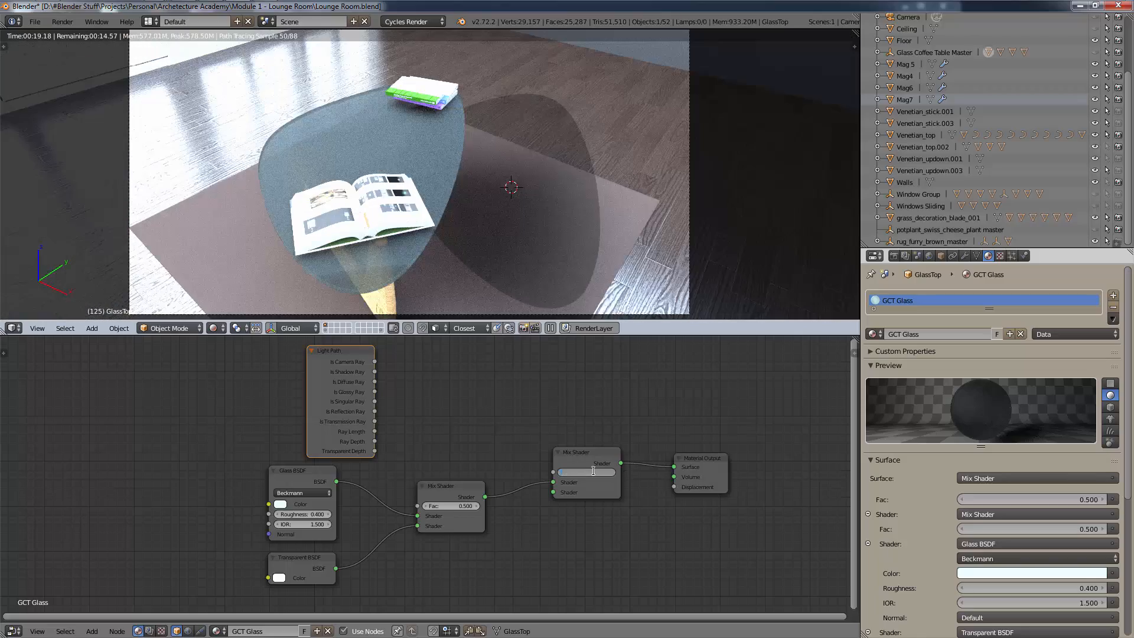
pyautogui.press('Escape')
# Remove the Mix Shader in front of the Material Output while keeping the remaining shader link connected
pyautogui.click(571, 452)
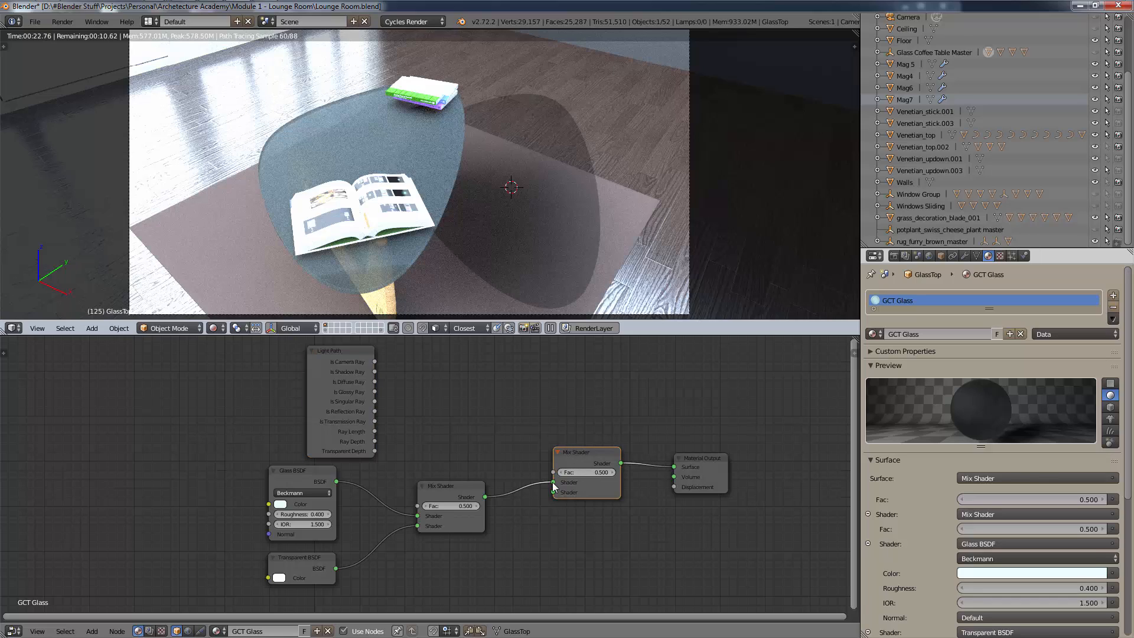
pyautogui.hotkey('ctrl', 'x')
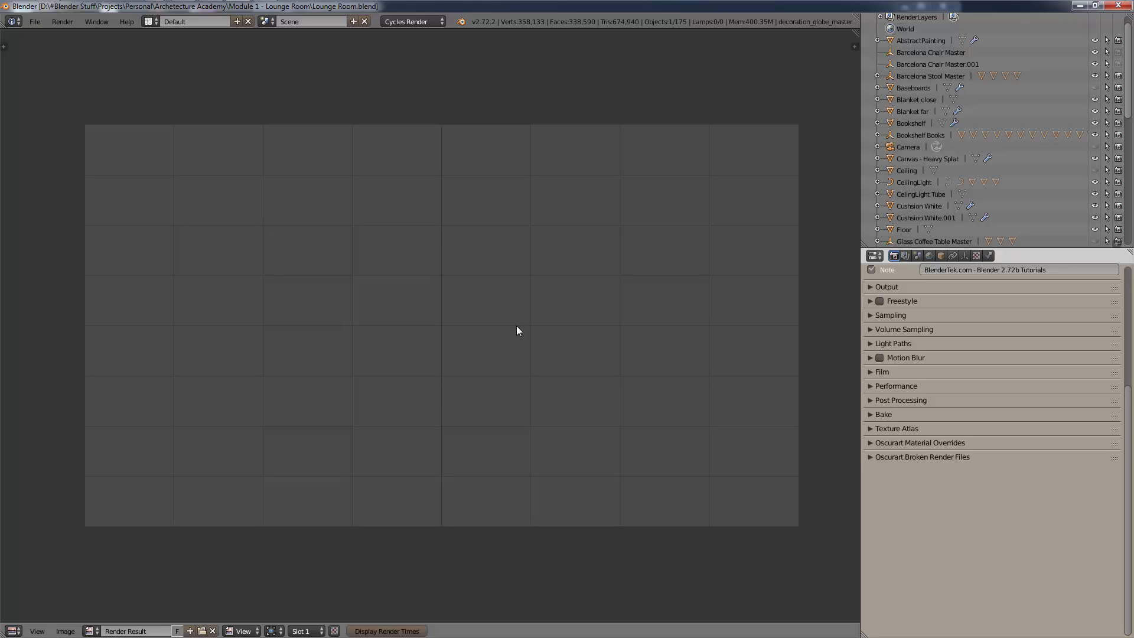
# Close the rendered animation playback window and render a still image of the full lounge room scene
pyautogui.hotkey('ctrl', 'F11')
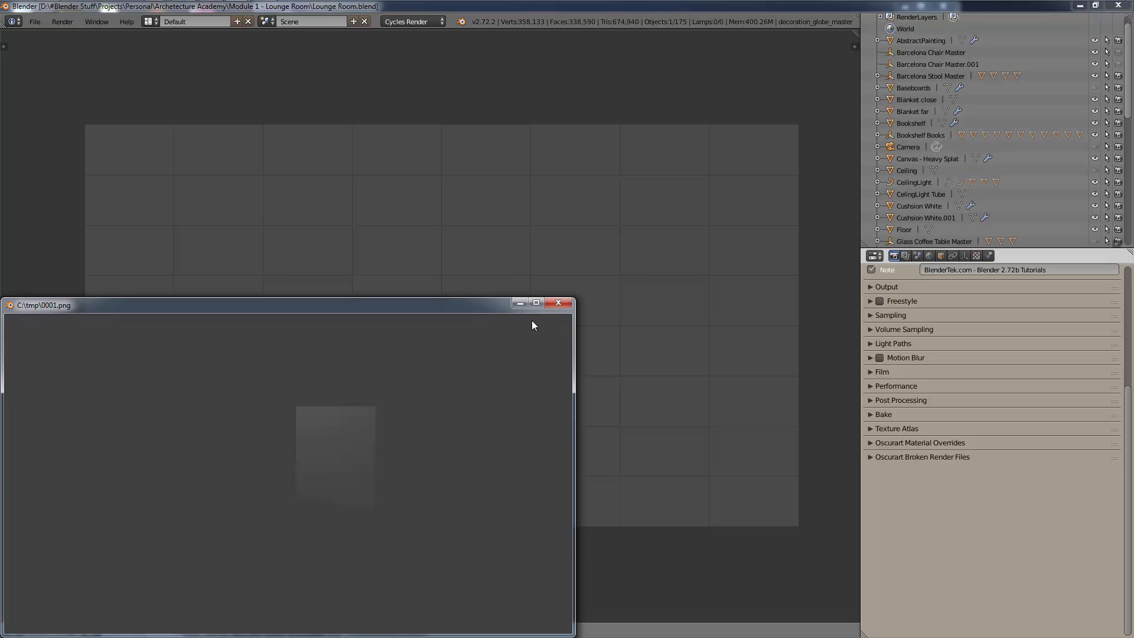
pyautogui.click(559, 303)
pyautogui.press('F12')
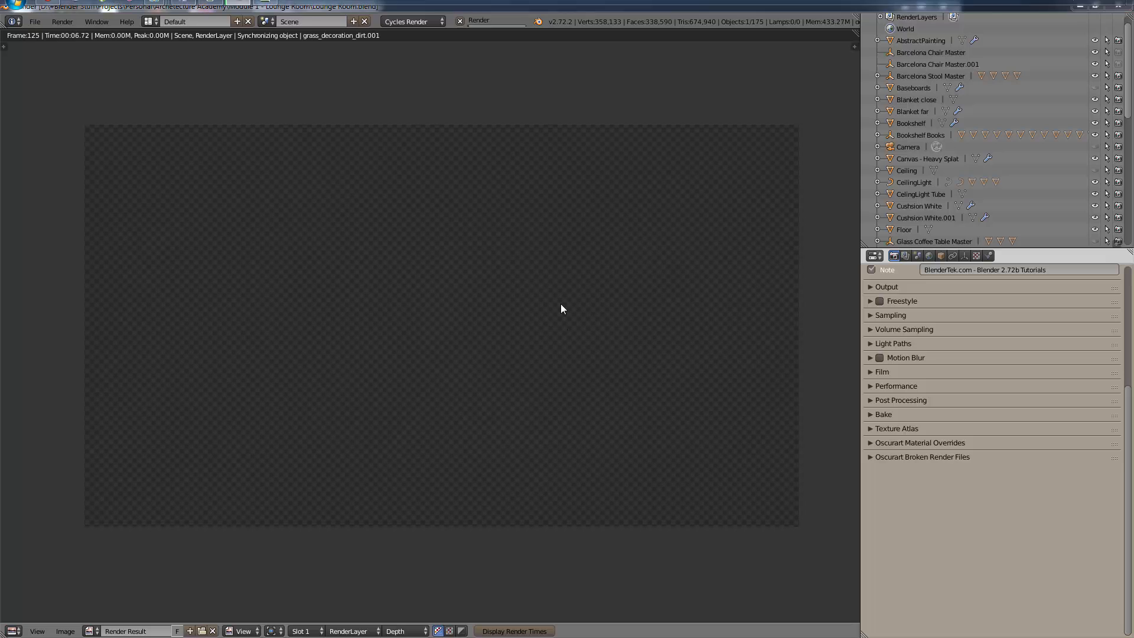
pyautogui.press('super')
pyautogui.press('Escape')
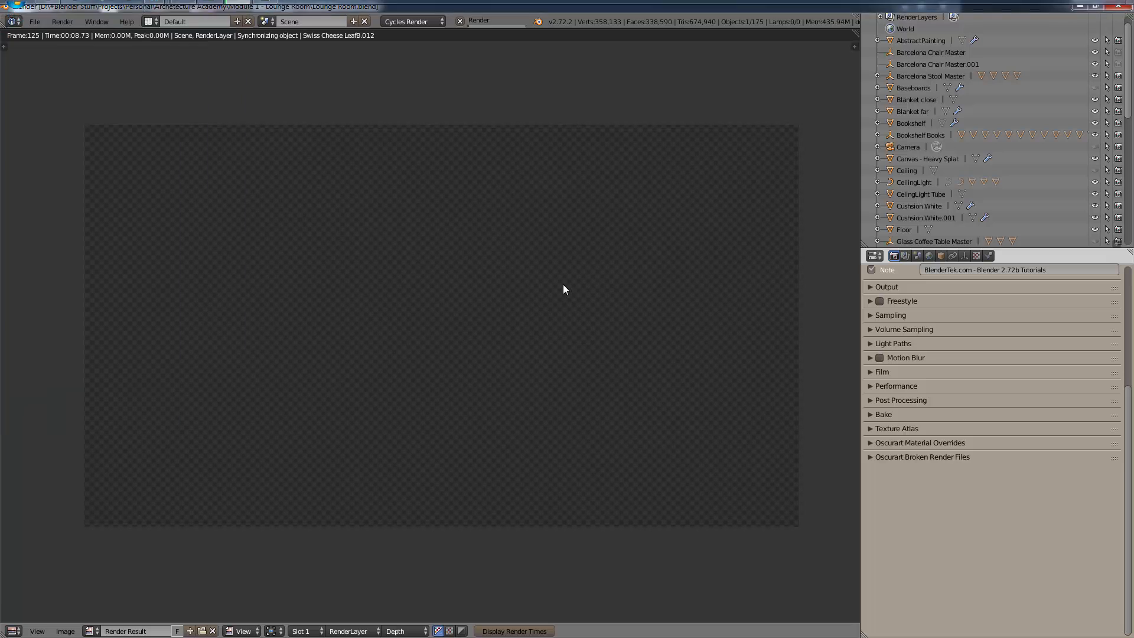